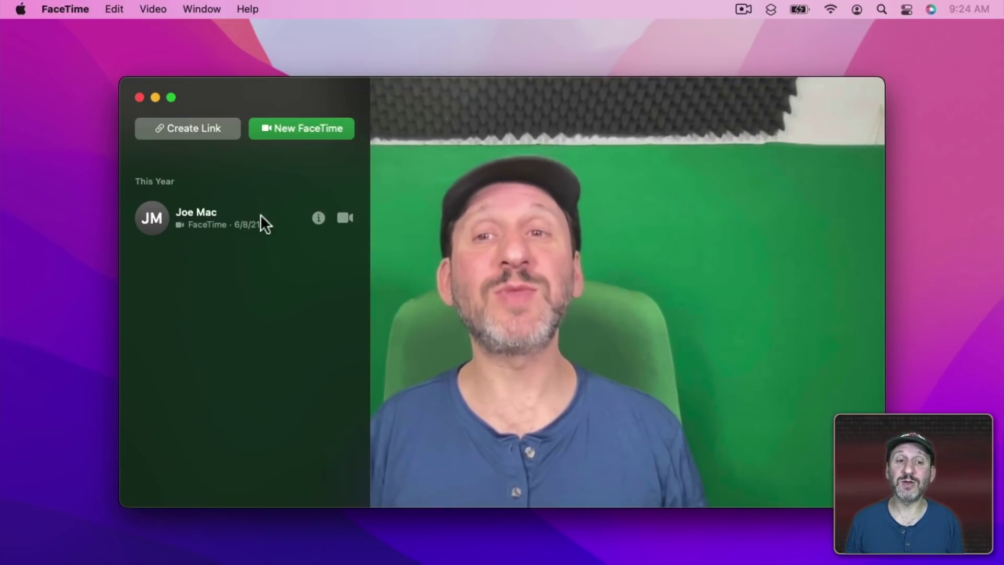
Step: Create a new FaceTime link and join that call with nobody else in it
left_click(194, 131)
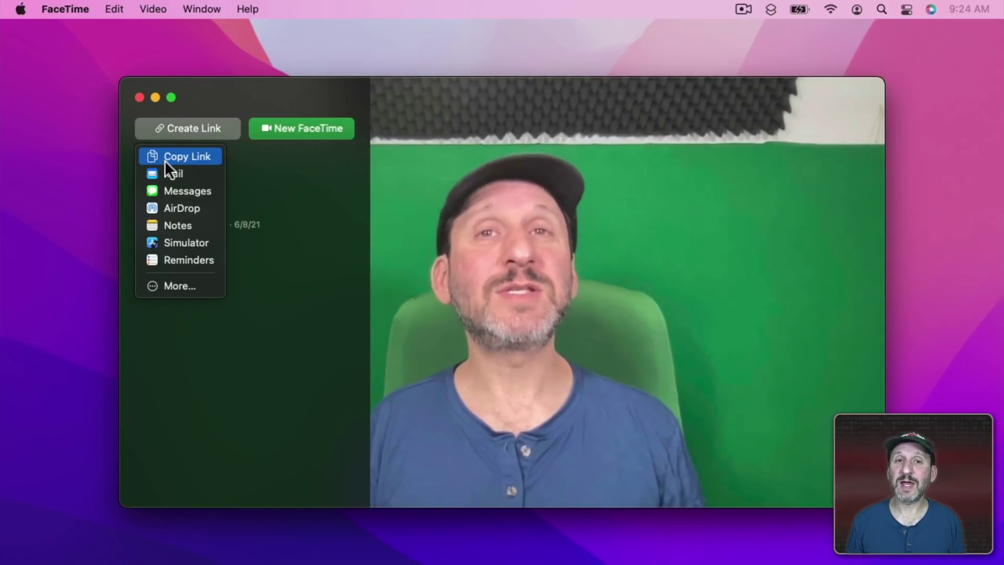
left_click(174, 156)
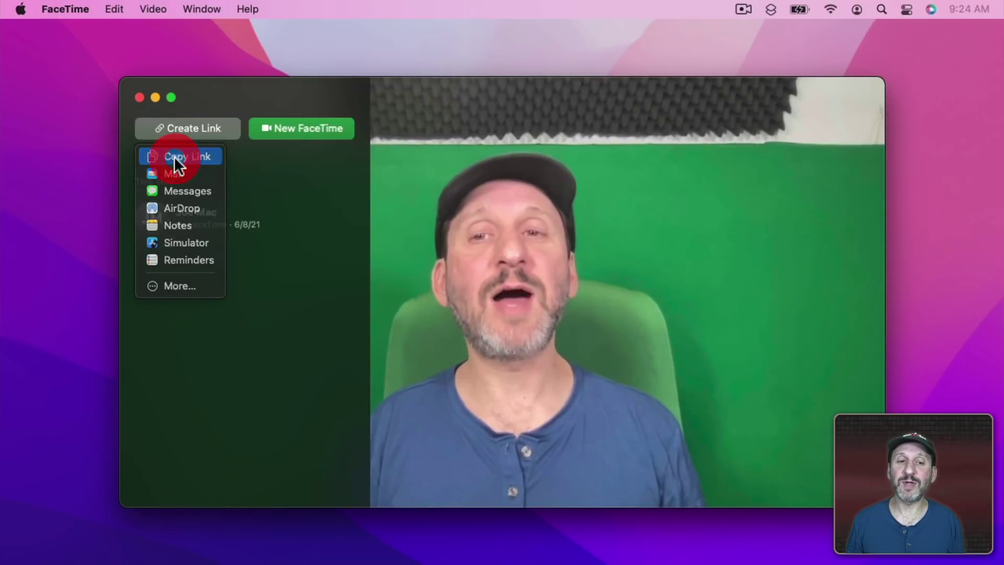
mouse_move(151, 212)
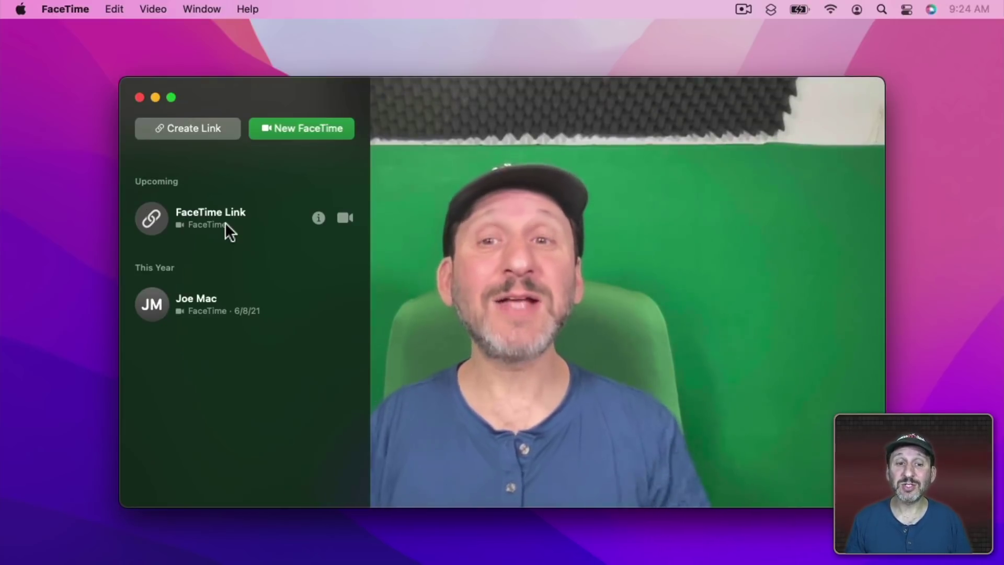
left_click(344, 218)
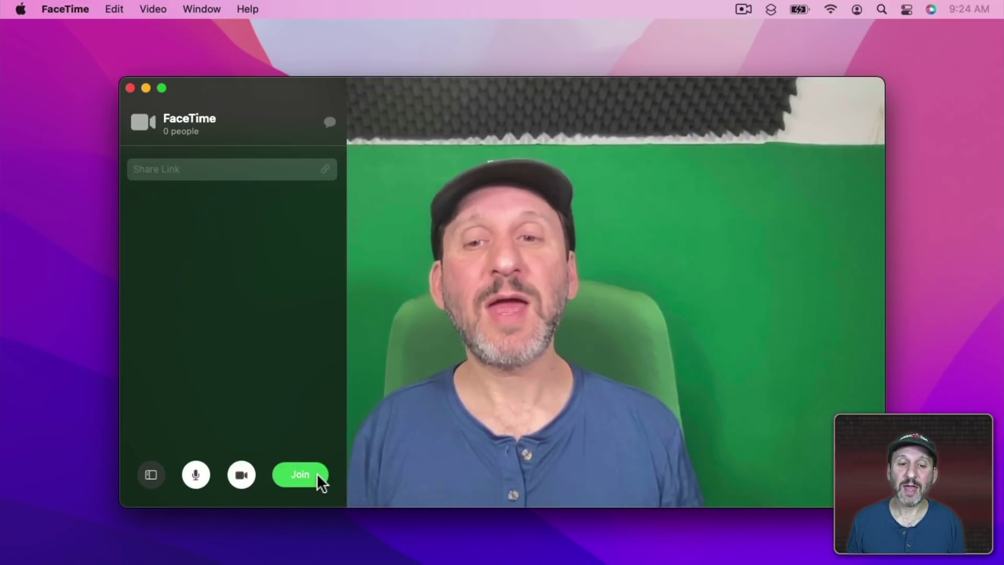
left_click(299, 474)
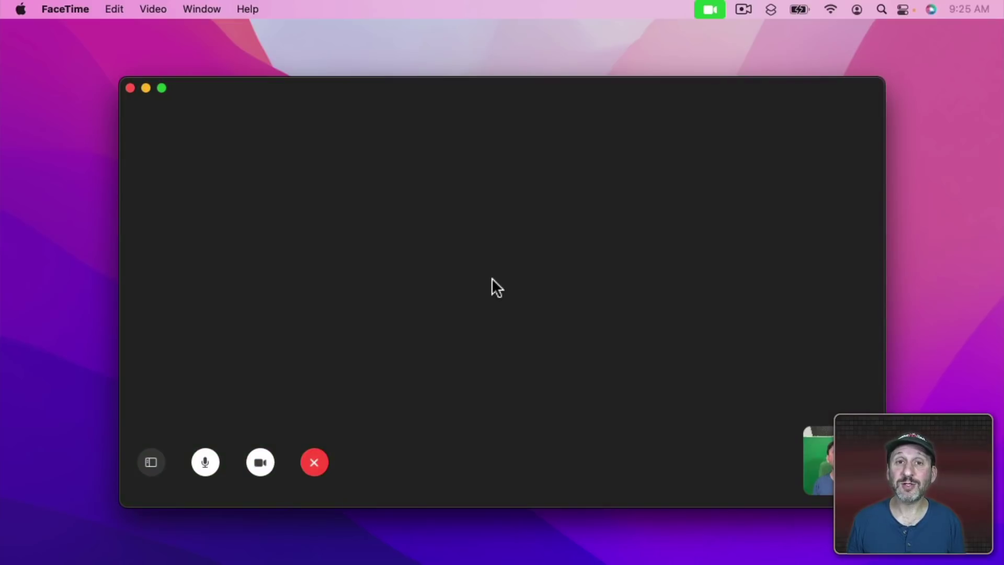
Step: Copy the active call's share link from the call sidebar
left_click(152, 462)
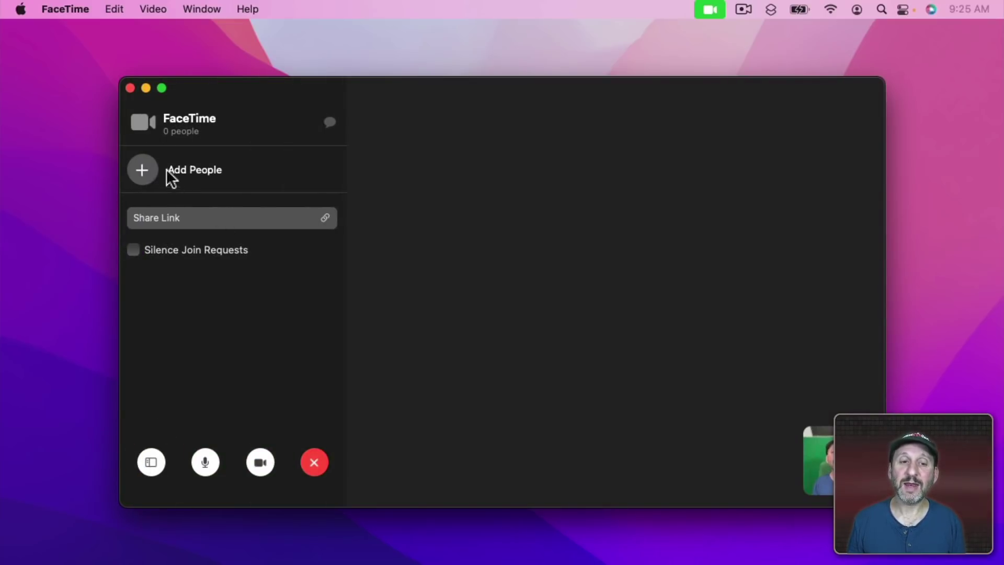
left_click(272, 217)
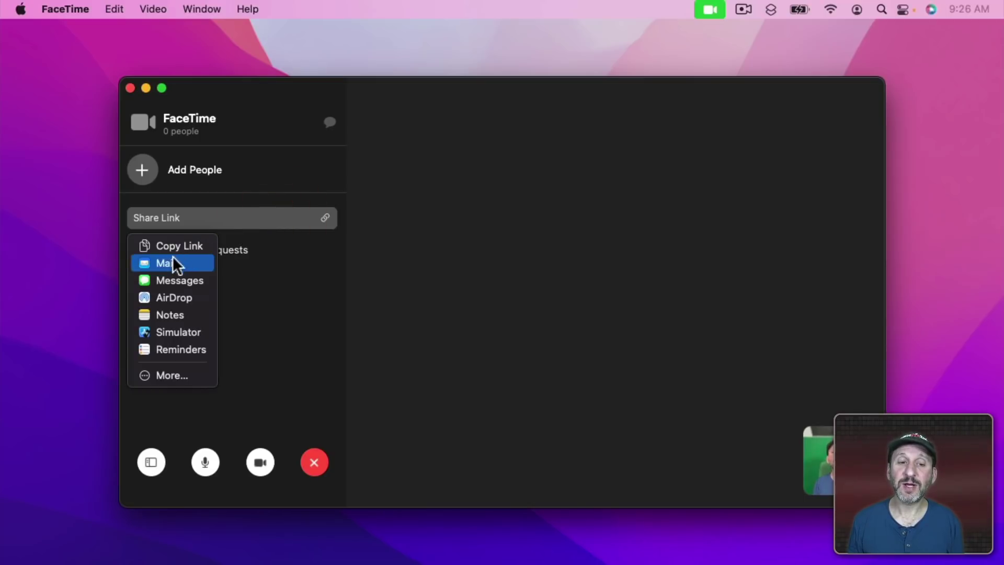
left_click(174, 246)
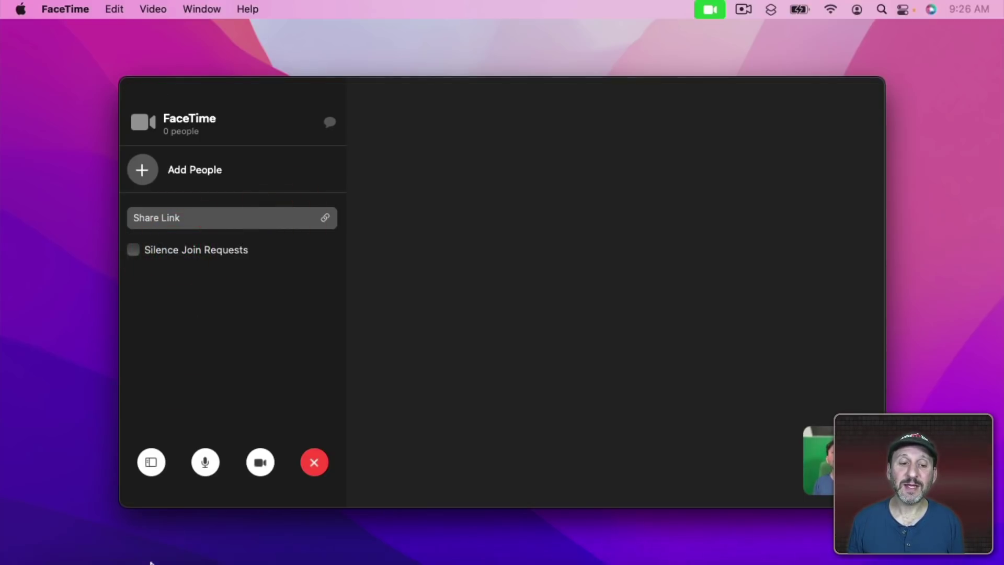
mouse_move(110, 558)
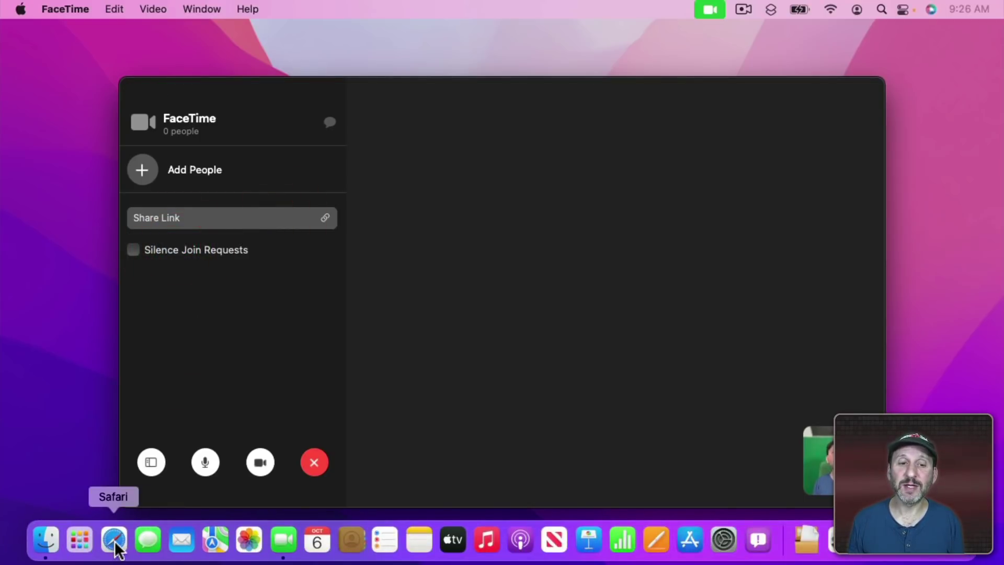
Step: Open the pasted FaceTime link in Safari, enter a guest name, and allow camera and microphone
left_click(115, 544)
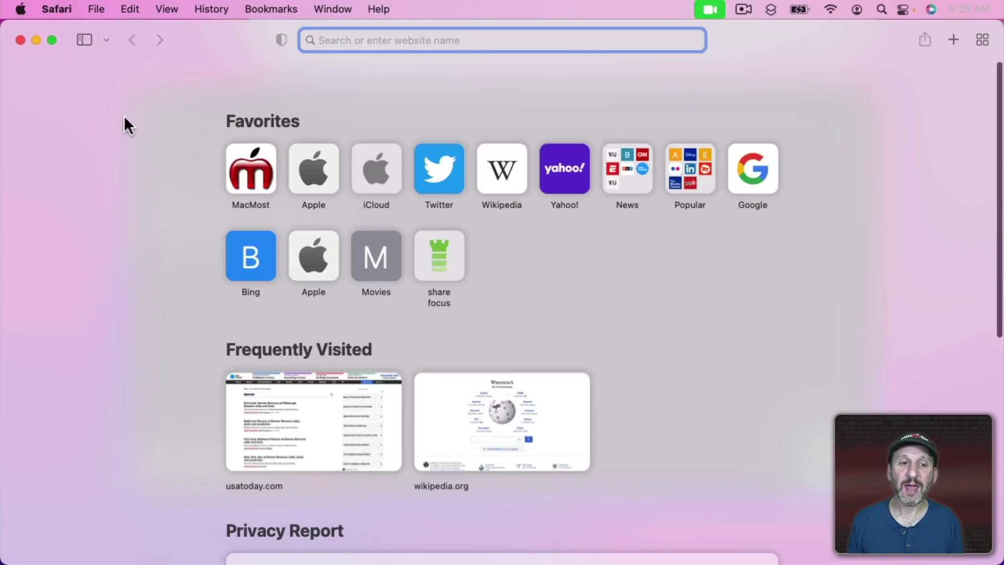
key("super+v")
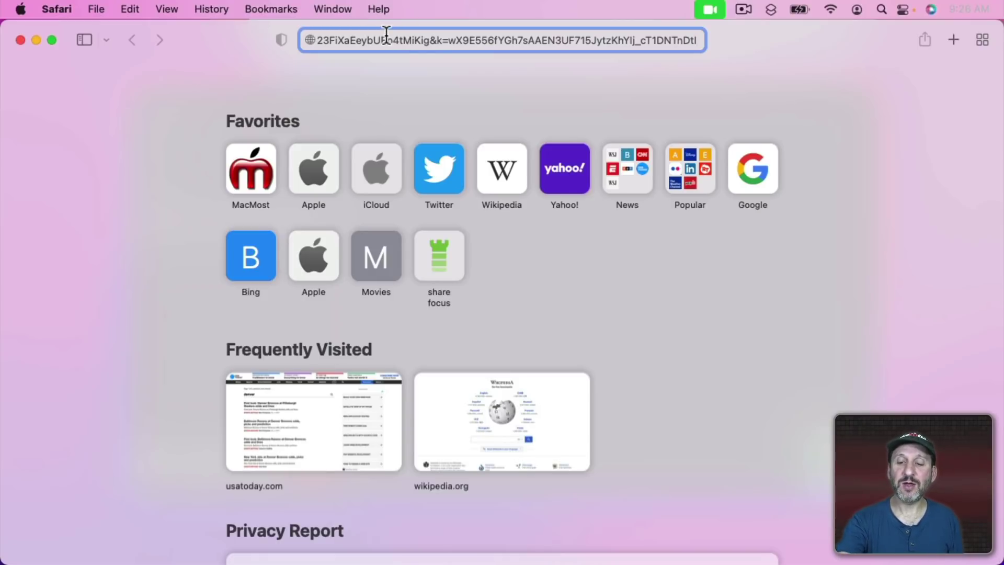
key("Return")
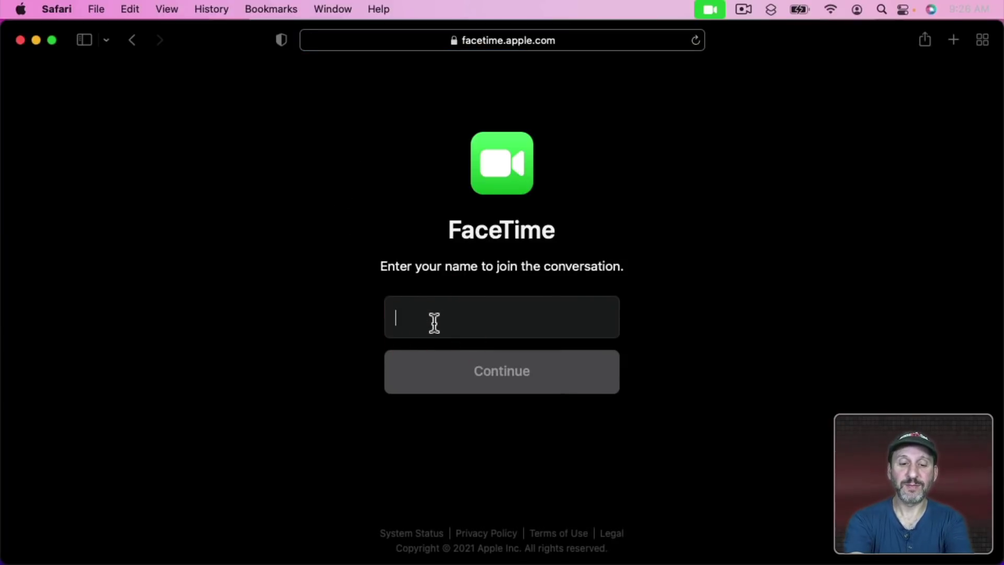
type("Gary")
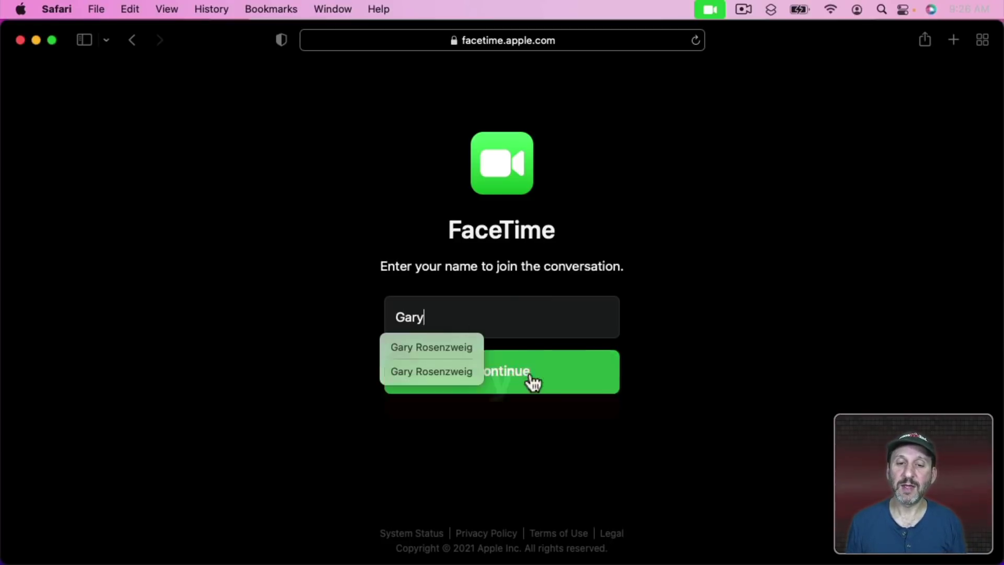
left_click(542, 374)
left_click(488, 335)
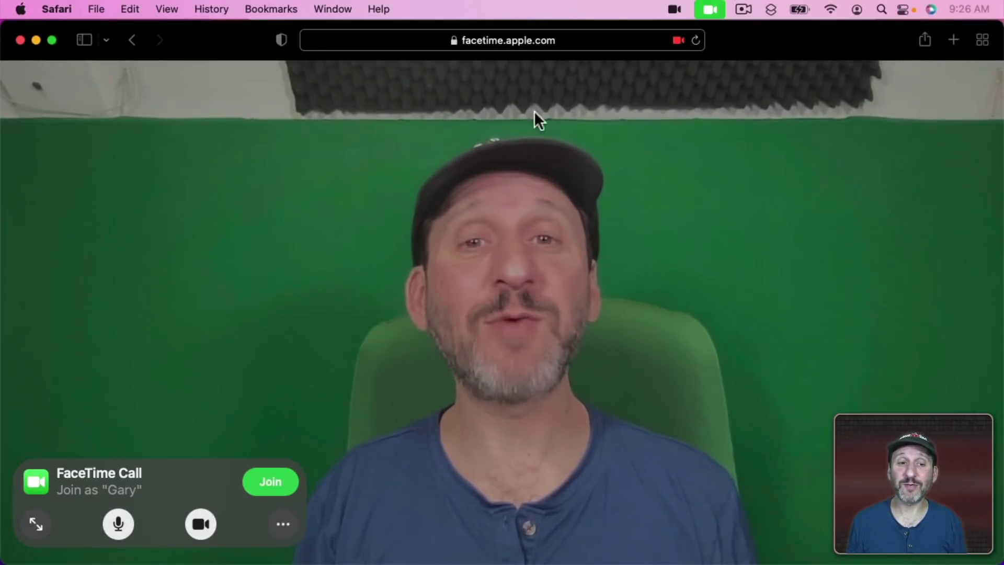
Step: Request to join from Safari, then accept the browser guest in FaceTime
left_click(272, 481)
left_click(51, 40)
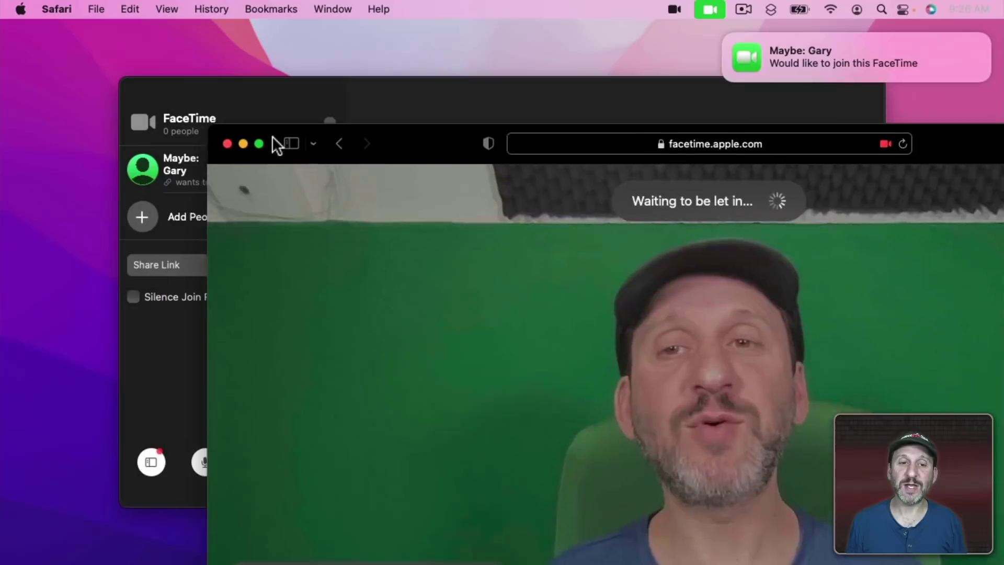
left_click_drag(274, 143, 717, 217)
left_click(262, 84)
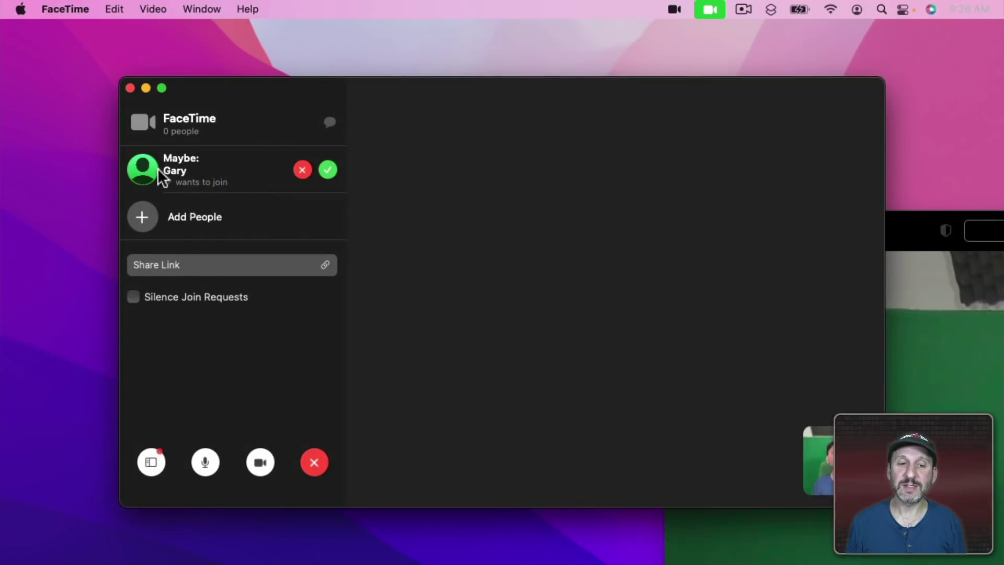
left_click(328, 170)
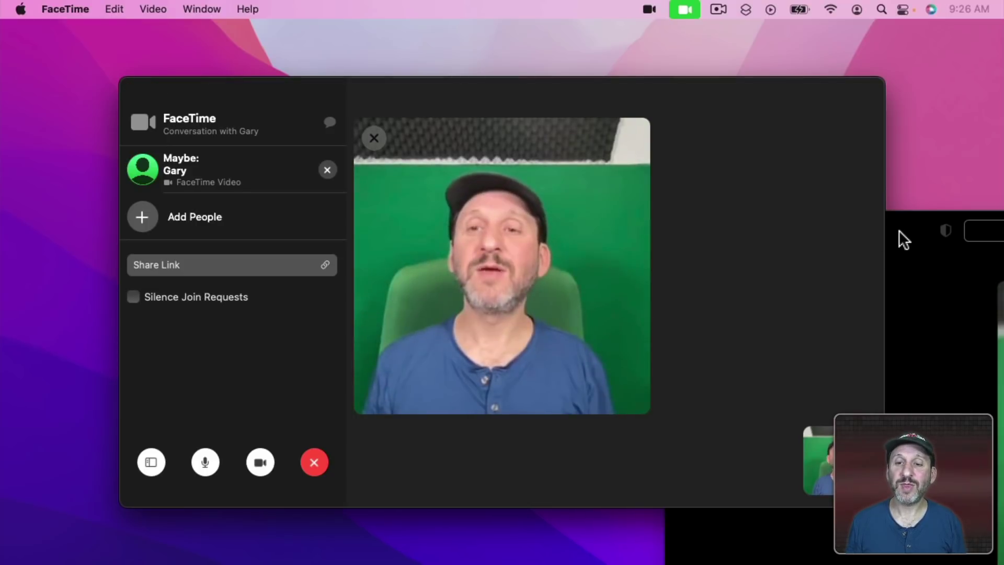
left_click_drag(899, 230, 346, 35)
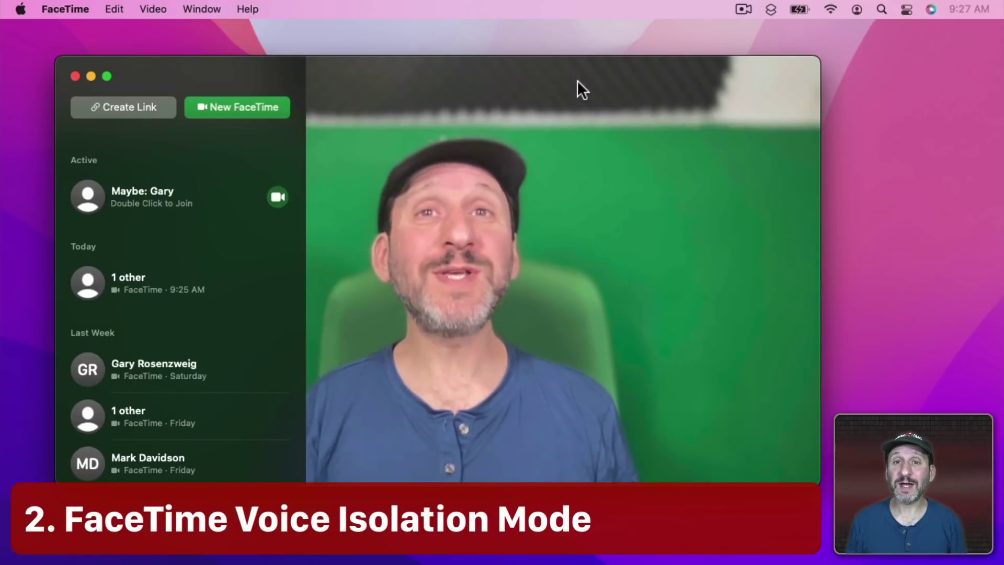
Step: Show the Mic Mode choices Standard, Voice Isolation and Wide Spectrum from Control Center
left_click(907, 8)
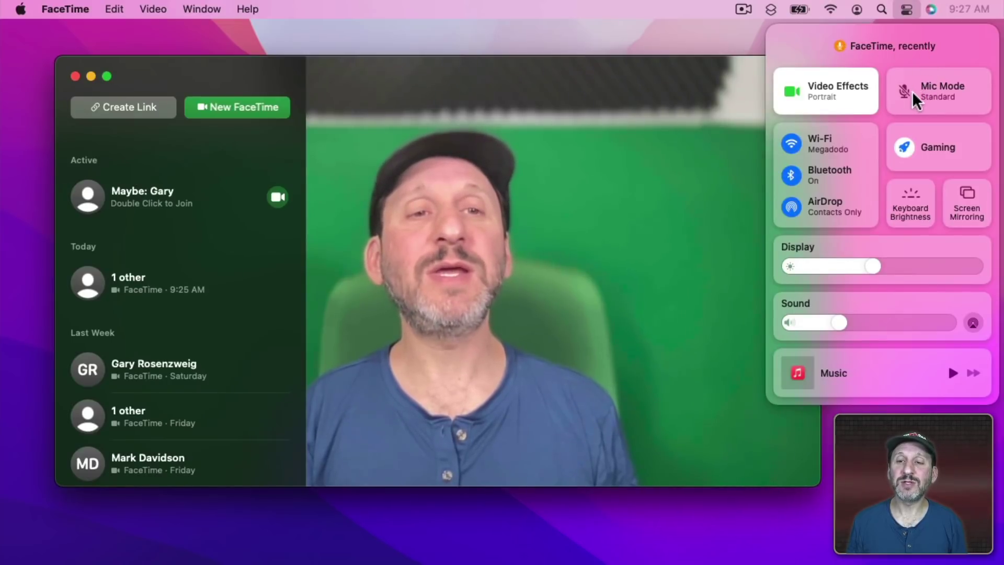
left_click(928, 91)
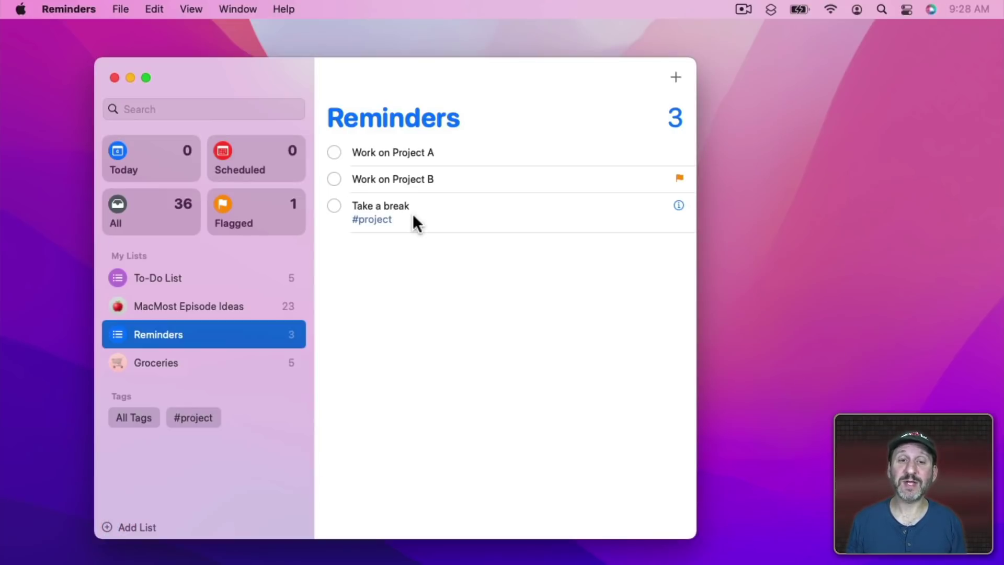
Step: Open the Take a break reminder's details, then close them
left_click(677, 205)
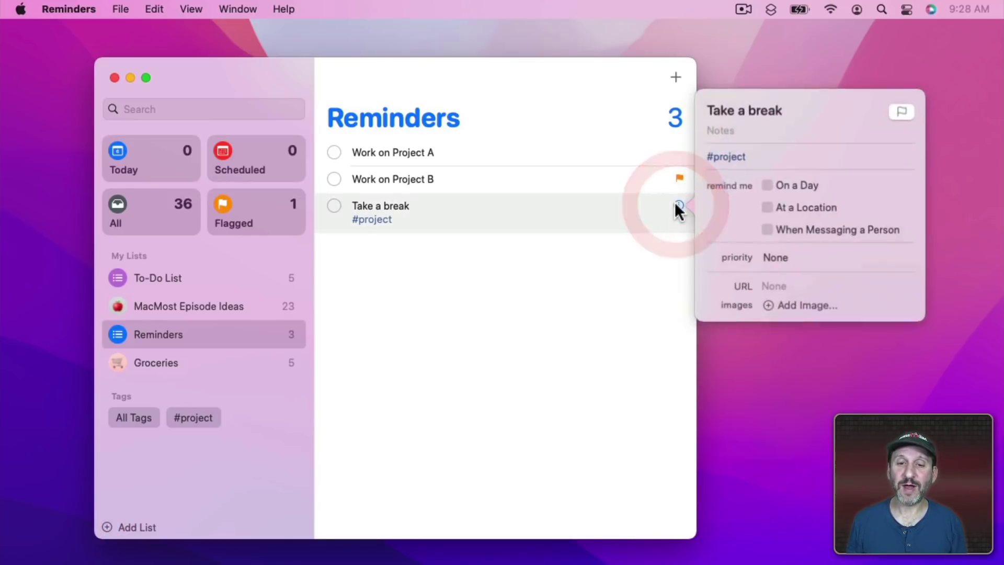
left_click(721, 133)
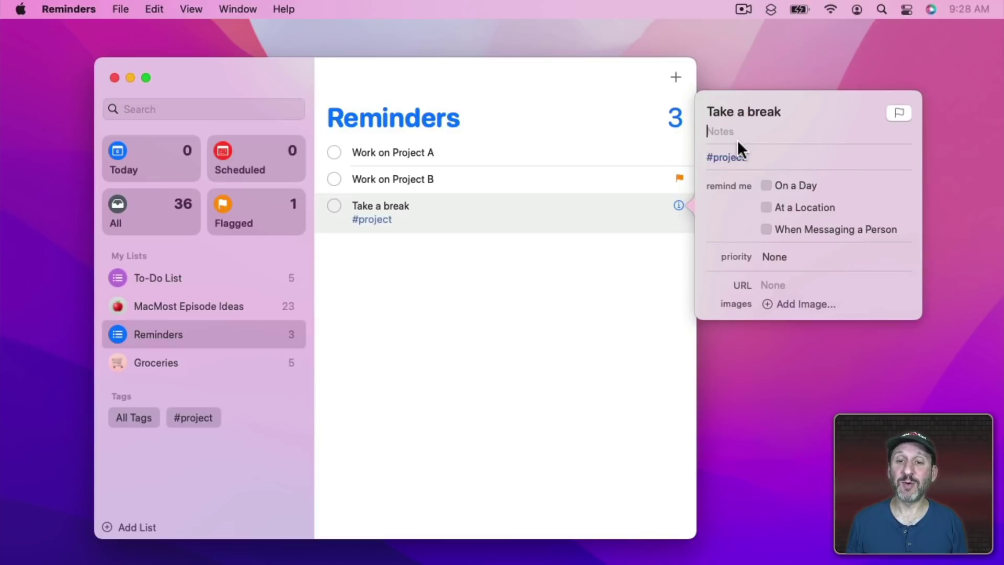
left_click(648, 155)
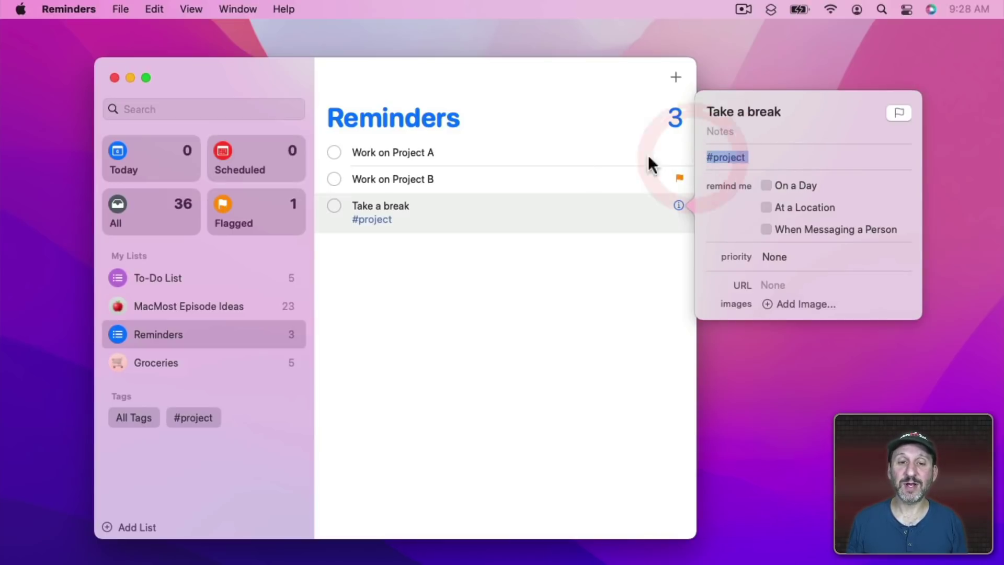
Step: Tag Work on Project B with #project and list all #project reminders
left_click(468, 175)
left_click(657, 179)
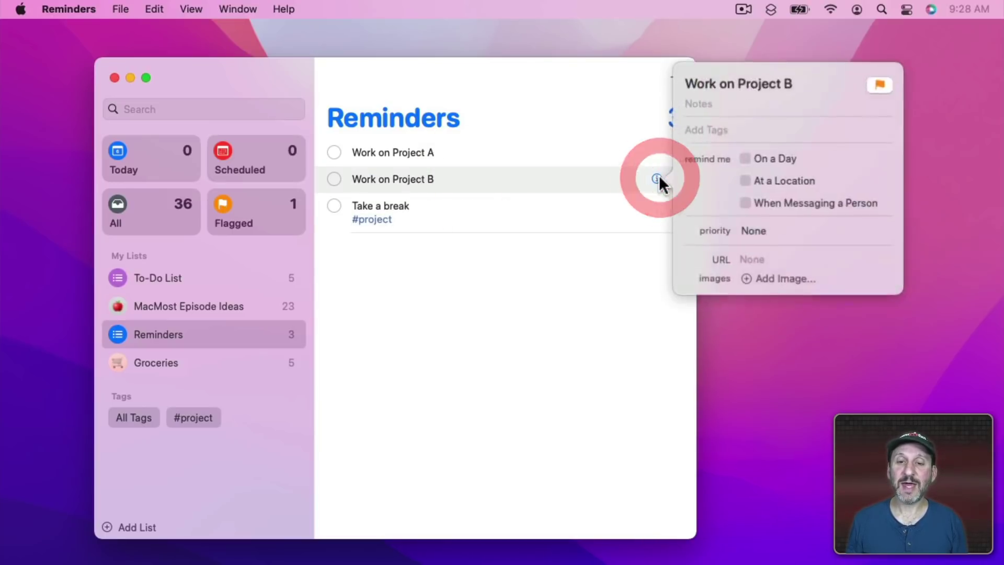
left_click(714, 131)
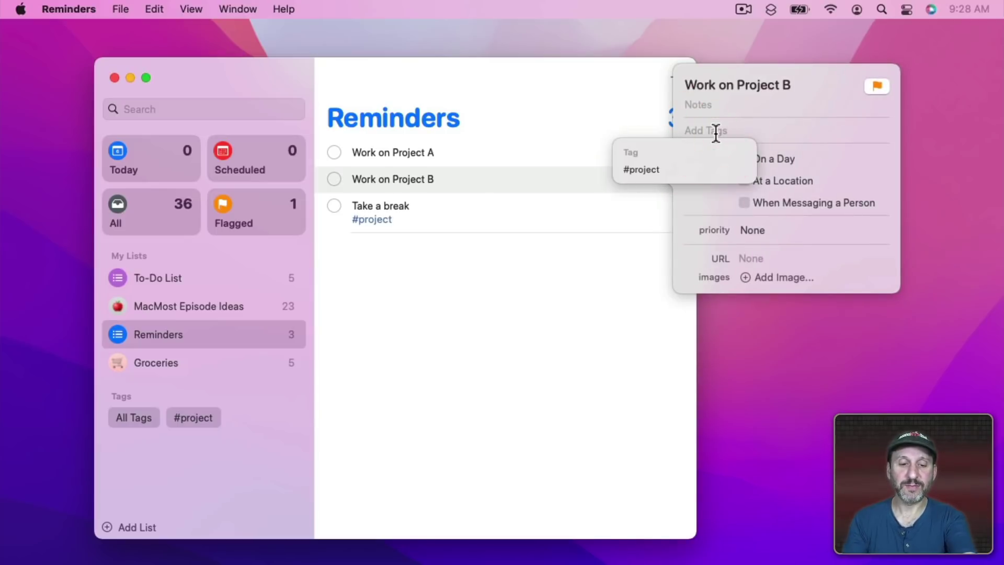
left_click(682, 170)
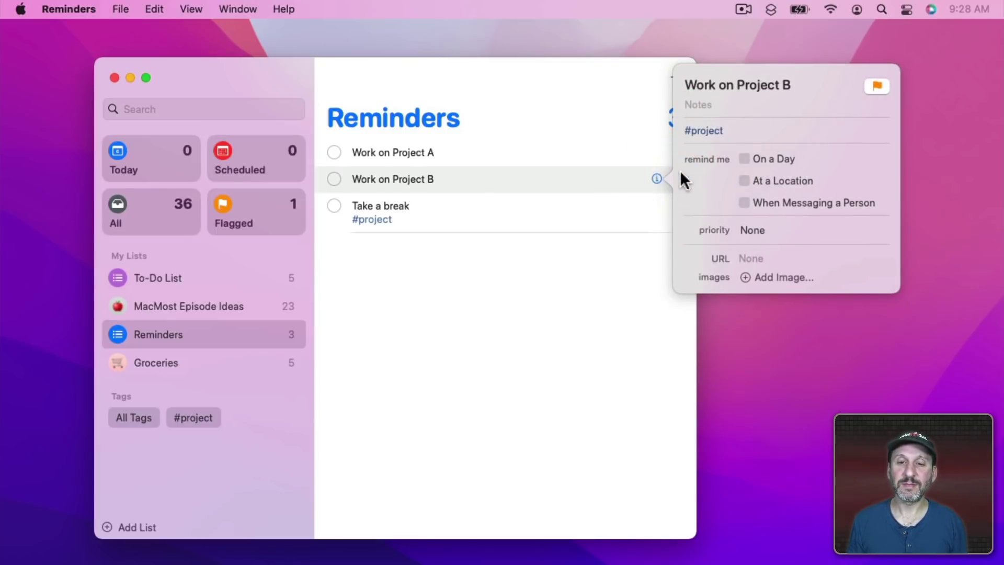
key("Return")
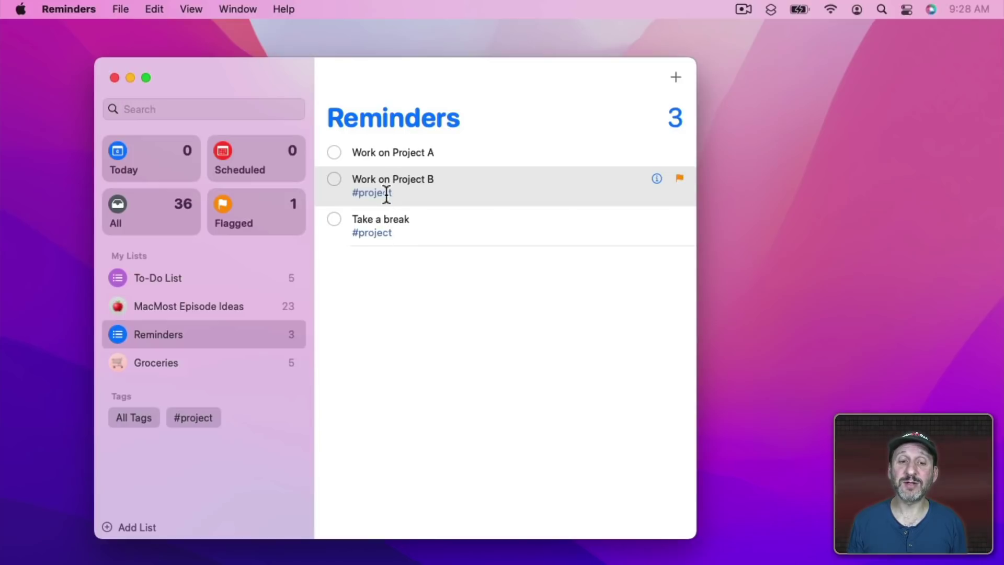
left_click(199, 415)
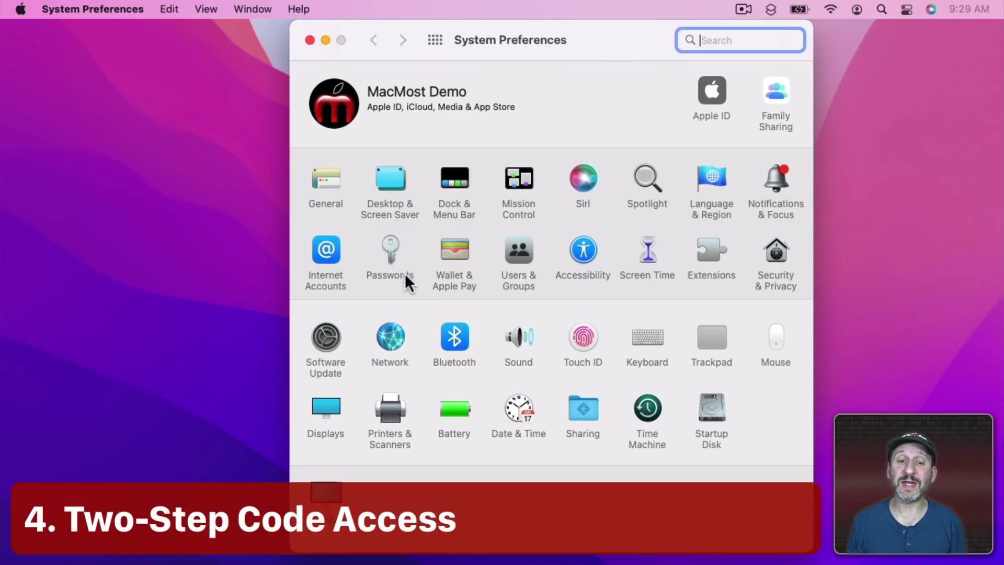
Step: Open the archive.org login's edit and setup-key sheets, then cancel both without a verification code
left_click(394, 254)
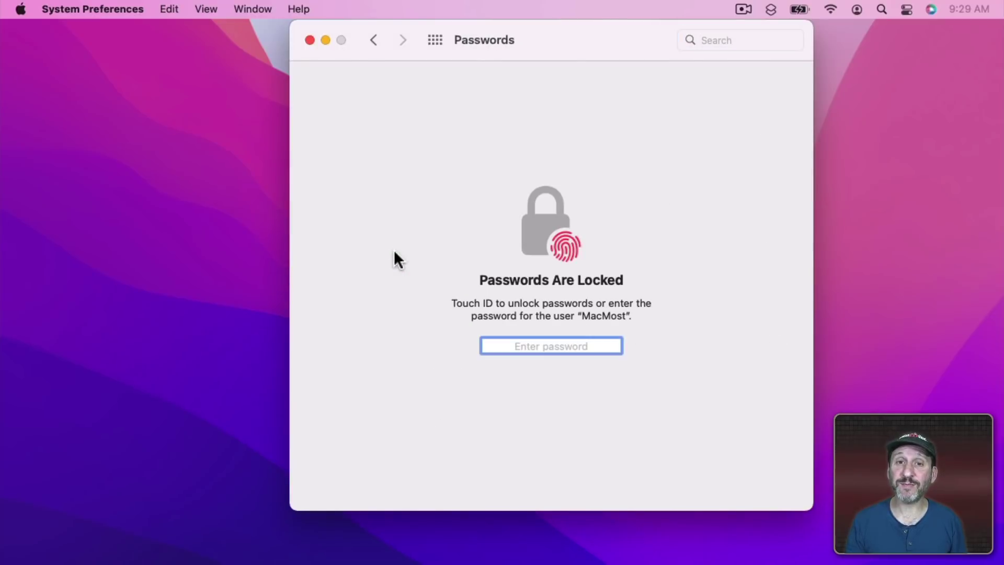
left_click(366, 224)
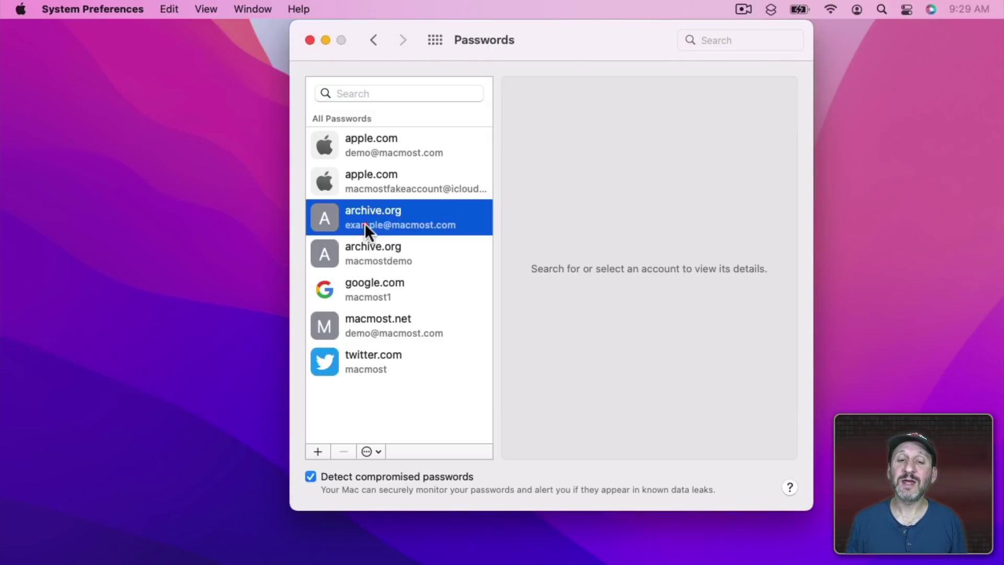
left_click(752, 111)
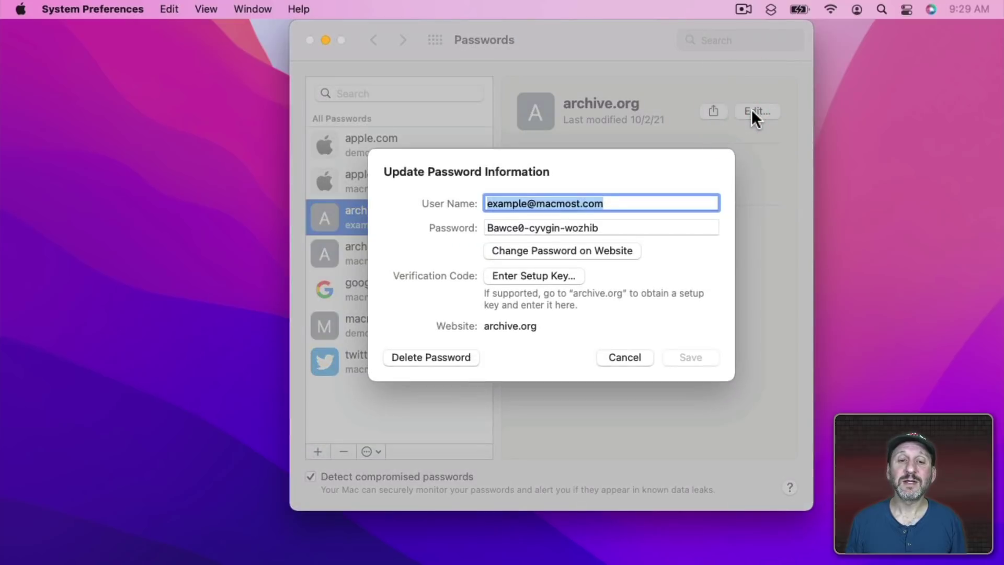
left_click(540, 275)
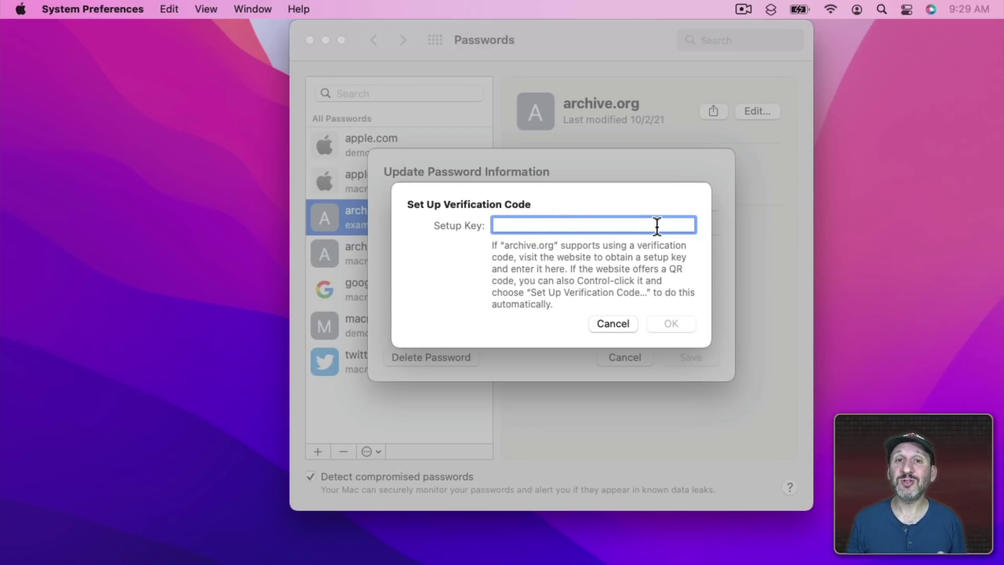
left_click(613, 324)
left_click(619, 356)
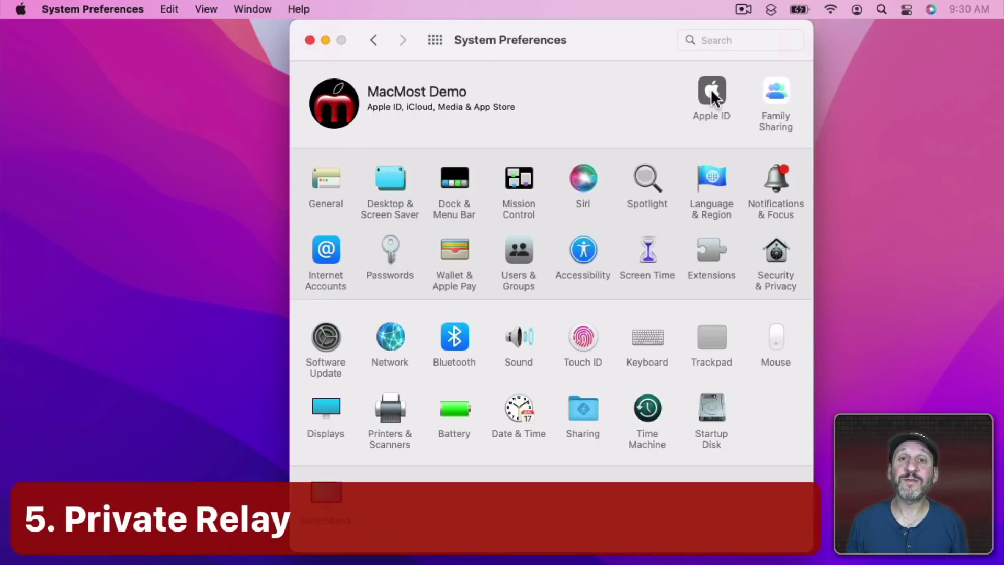
Step: Turn on Private Relay under Apple ID > iCloud, keeping Maintain General Location
left_click(712, 90)
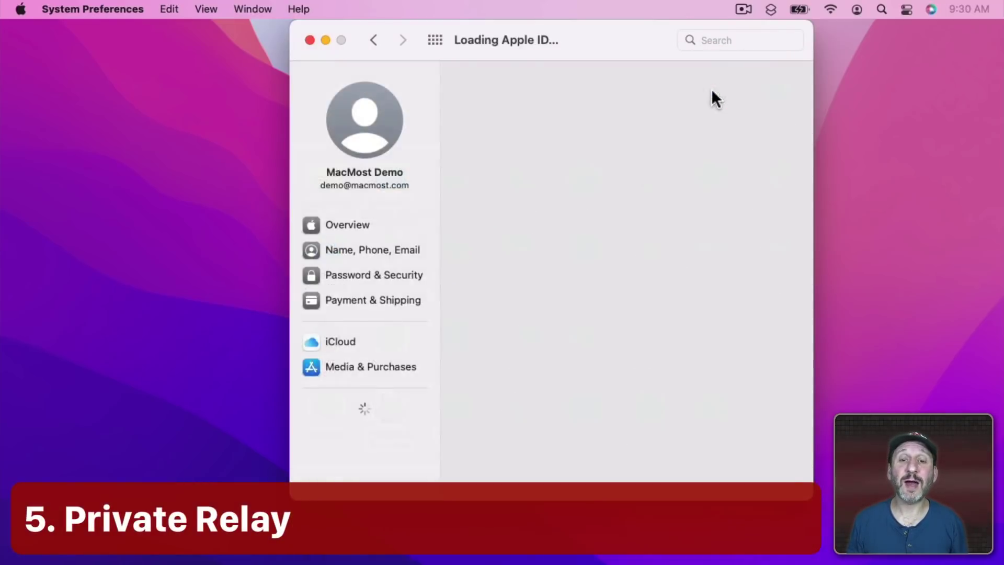
left_click(342, 339)
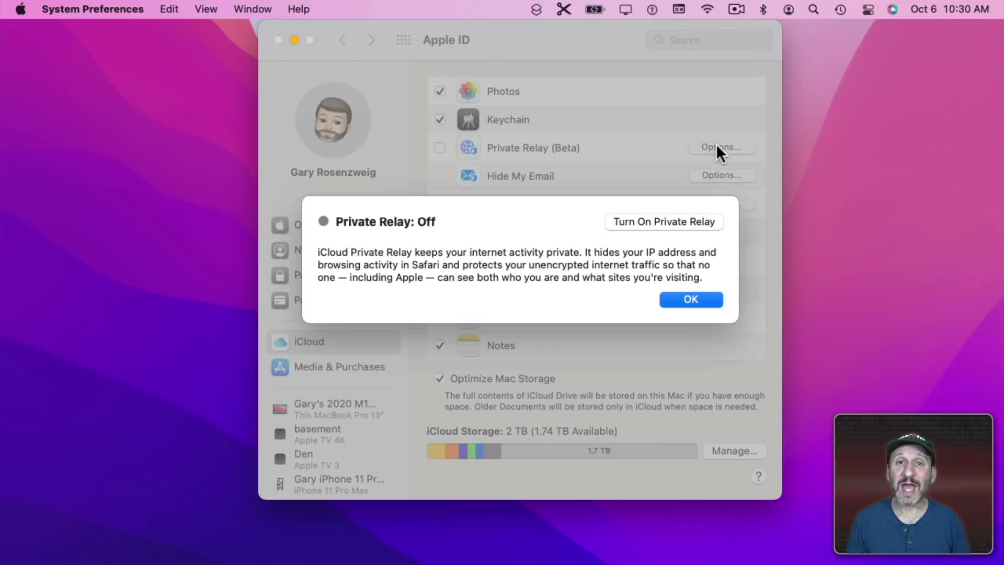
left_click(682, 218)
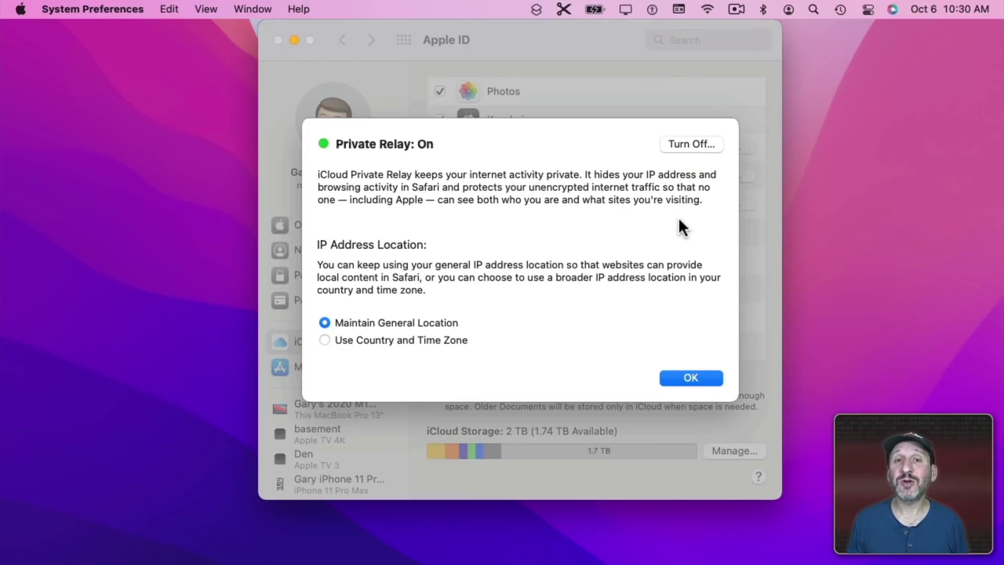
left_click(324, 340)
left_click(325, 324)
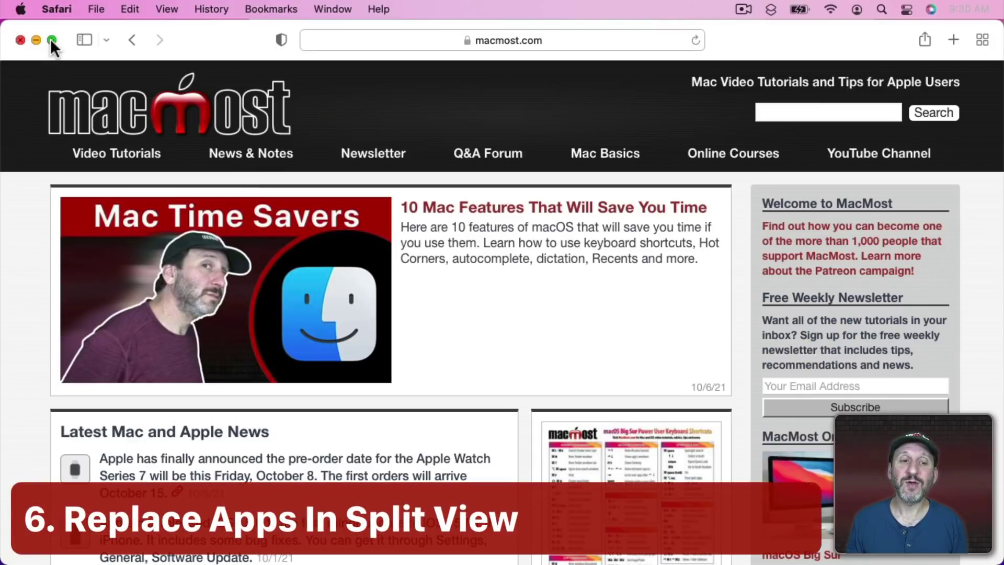
Step: Tile Safari on the left half and Reminders on the right in Split View
mouse_move(50, 39)
left_click(70, 83)
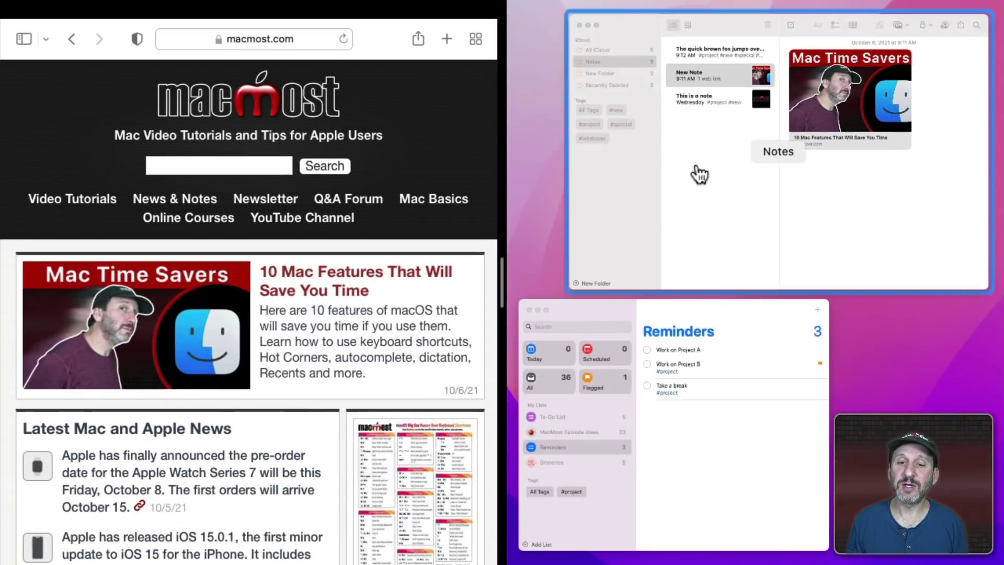
left_click(702, 309)
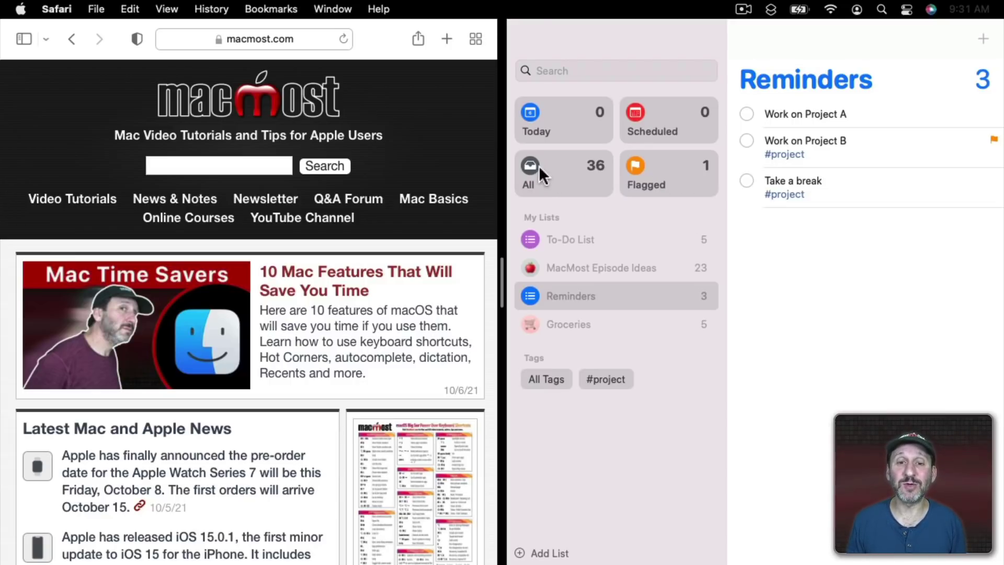
Step: Replace the tiled Reminders window with Notes beside Safari
mouse_move(538, 8)
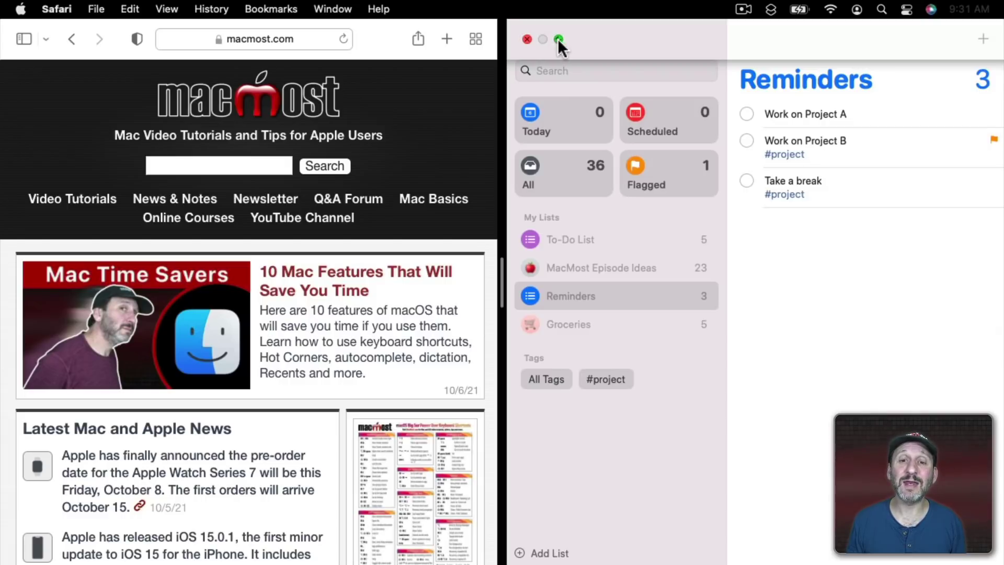
left_click(557, 38)
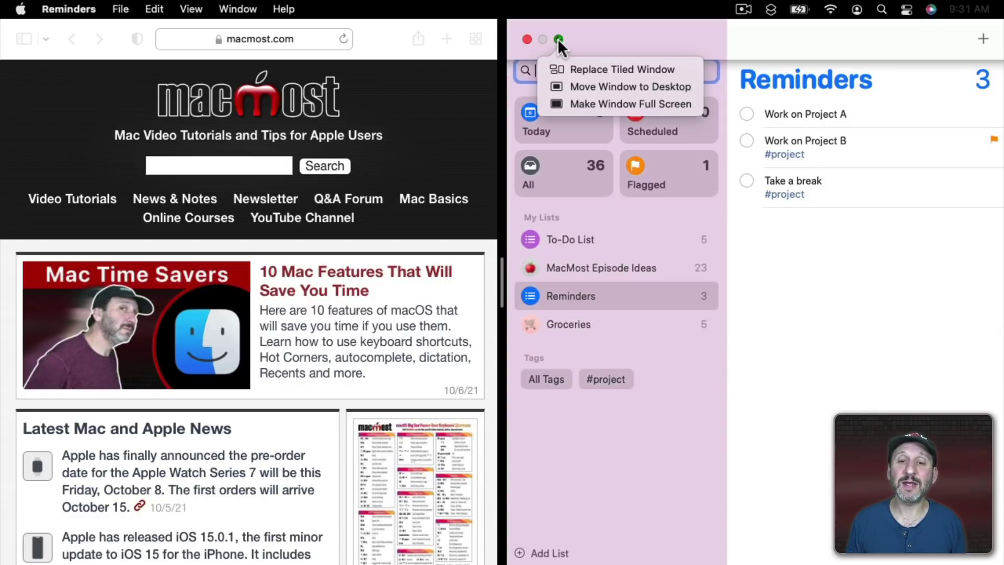
left_click(582, 70)
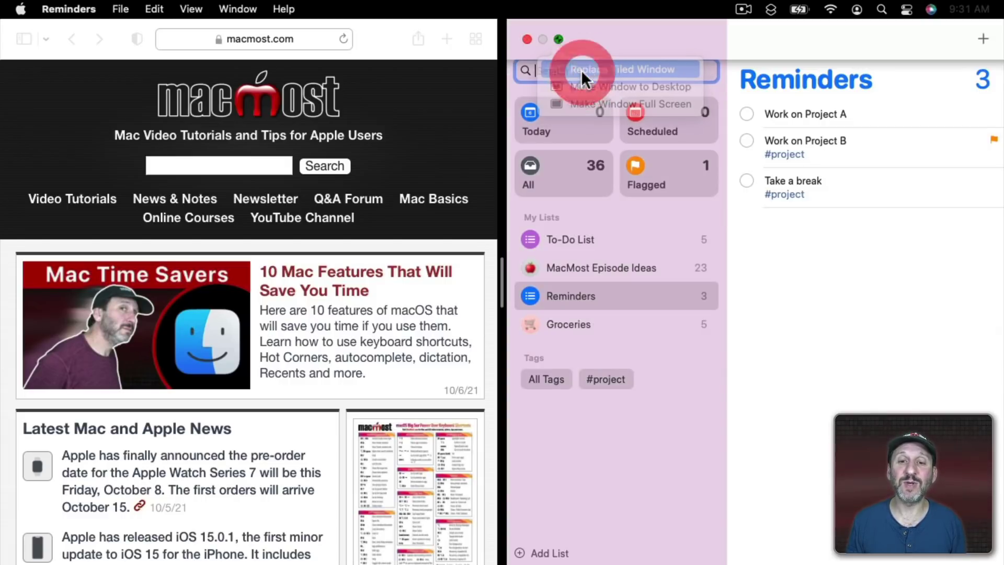
left_click(728, 305)
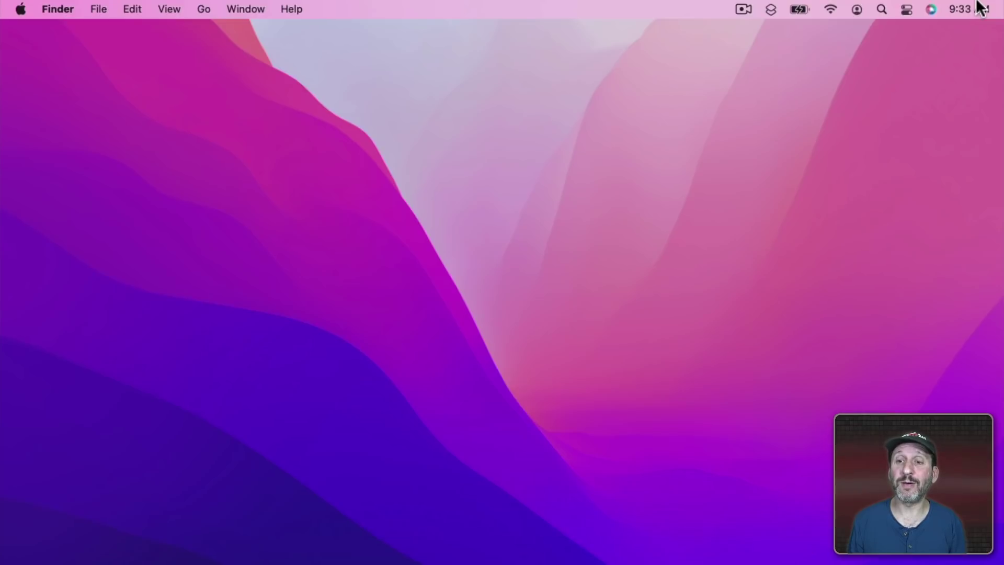
Step: Expand the Messages stack in Notification Center and mute it for 1 hour
left_click(978, 7)
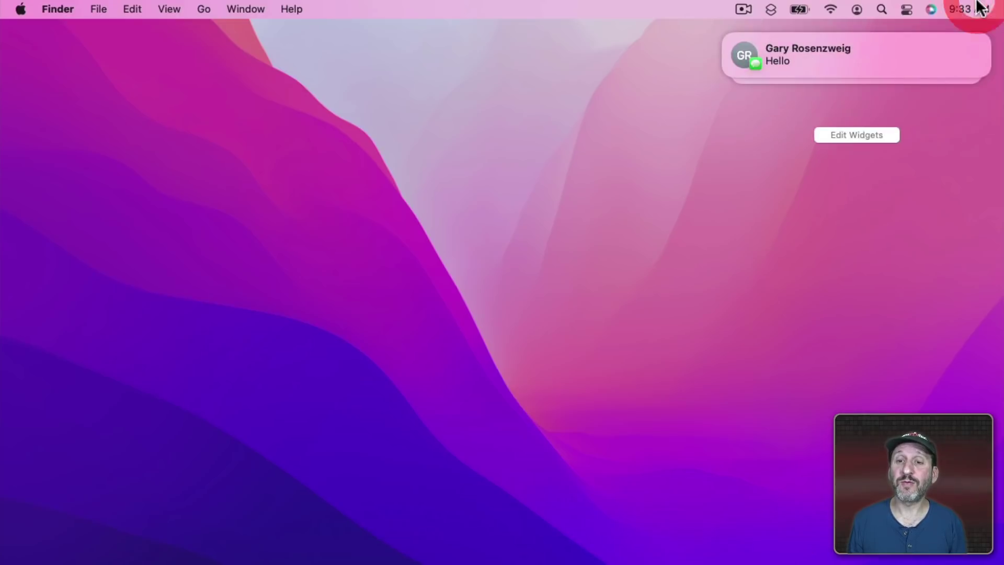
left_click(818, 58)
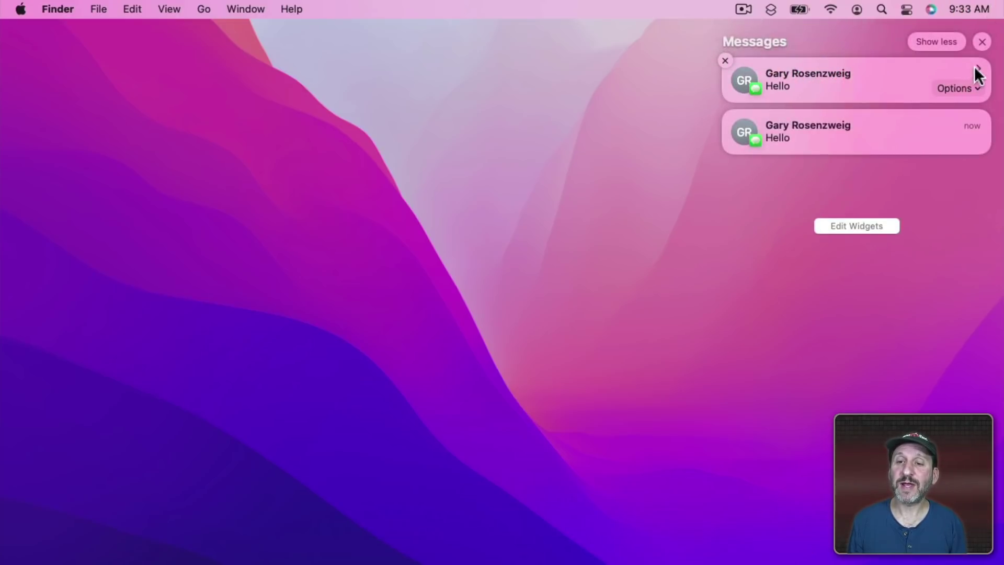
left_click(961, 79)
left_click(960, 69)
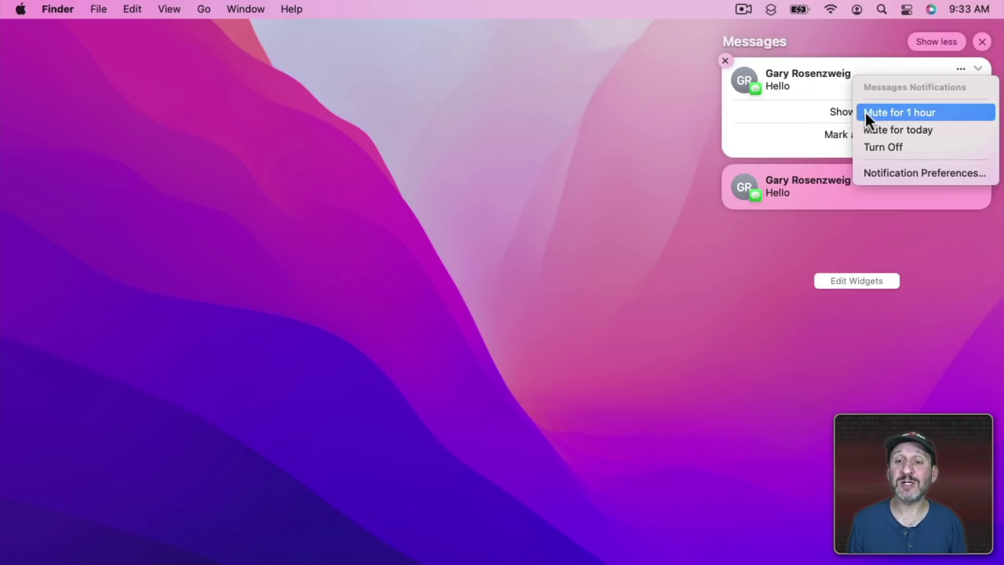
left_click(907, 111)
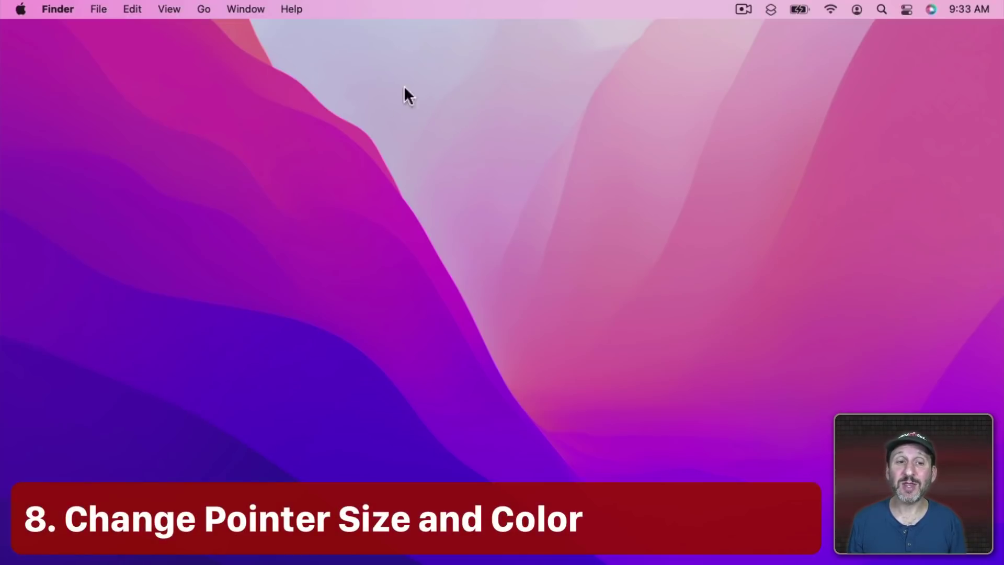
Step: Open System Preferences to Accessibility > Display > Pointer
left_click(20, 9)
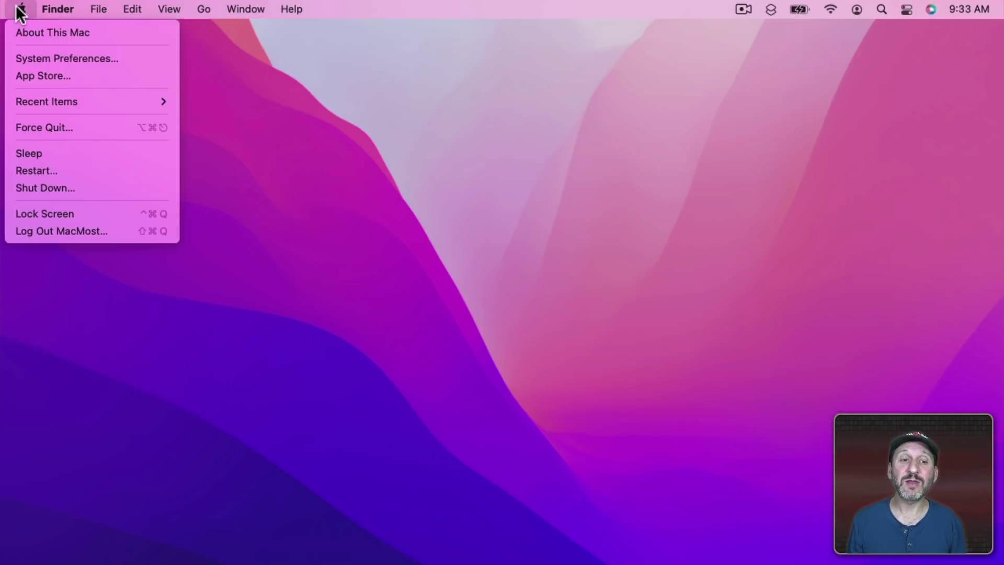
left_click(41, 57)
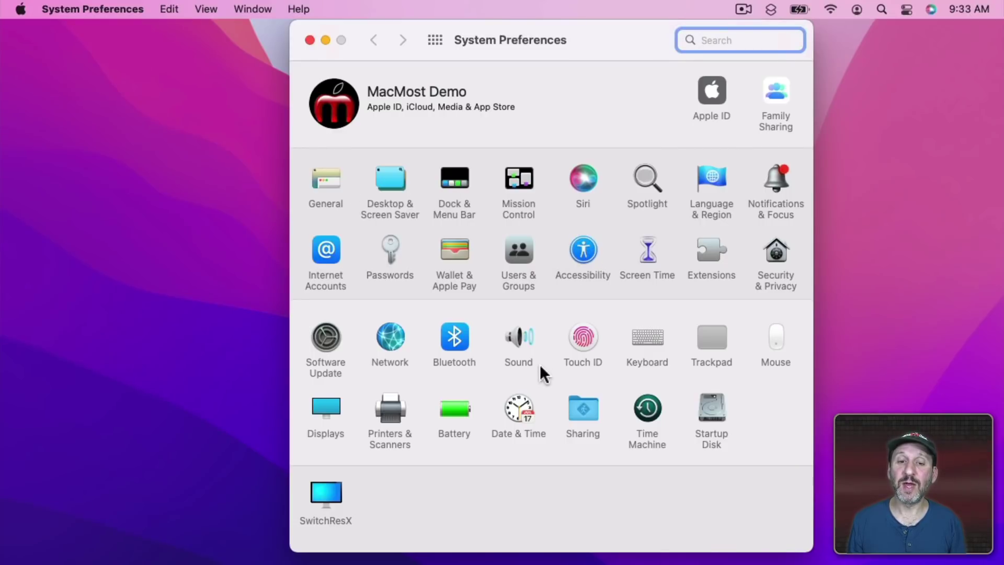
left_click(584, 248)
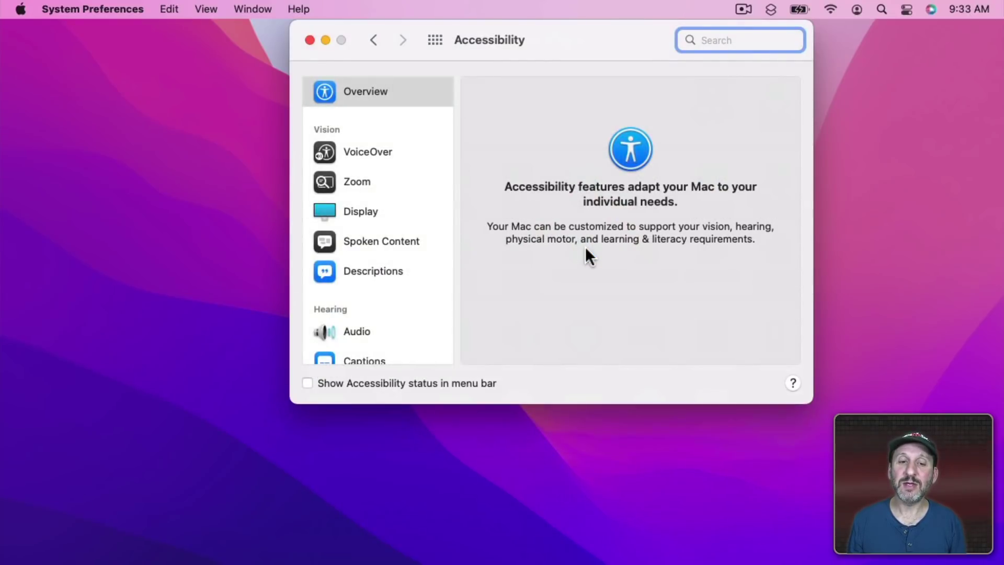
left_click(387, 210)
left_click(604, 95)
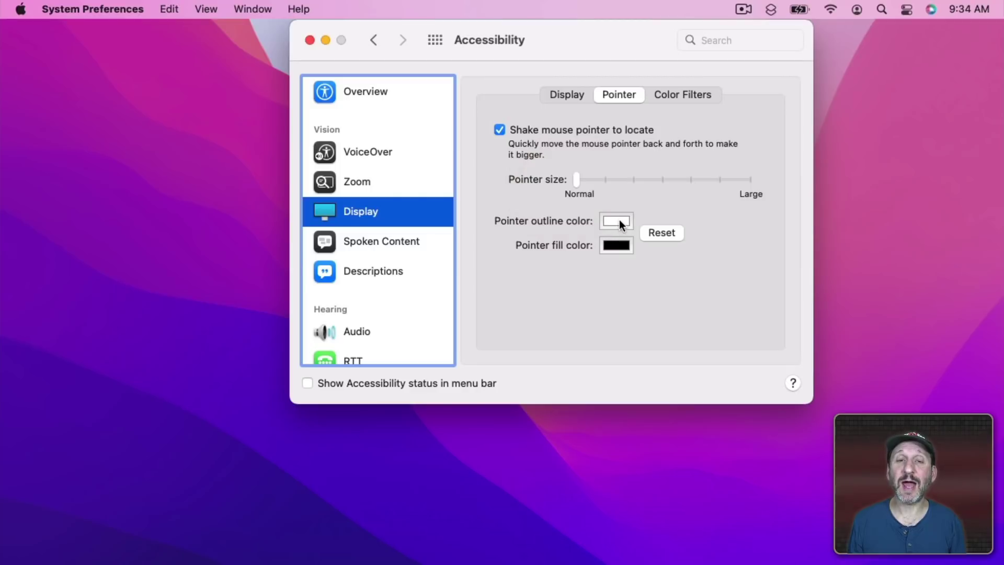
Step: Set pointer fill Maraschino and outline Licorice, enlarge it, then reset the colours
left_click(617, 245)
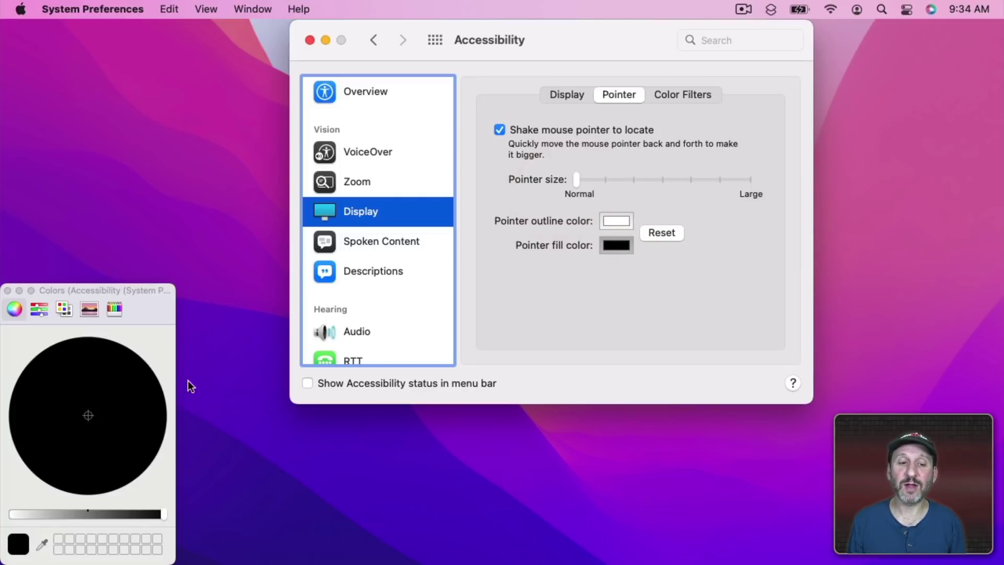
left_click(113, 309)
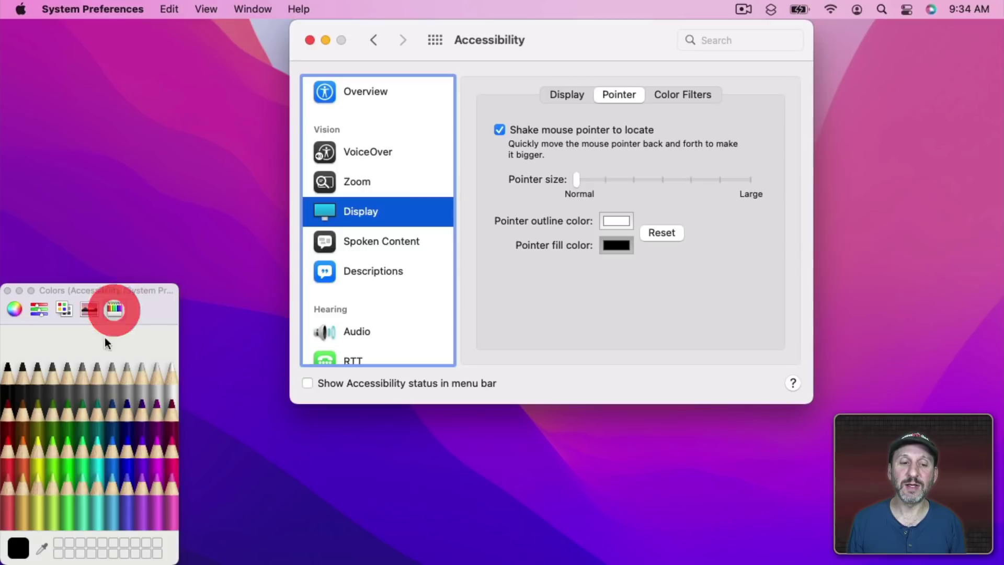
left_click(8, 454)
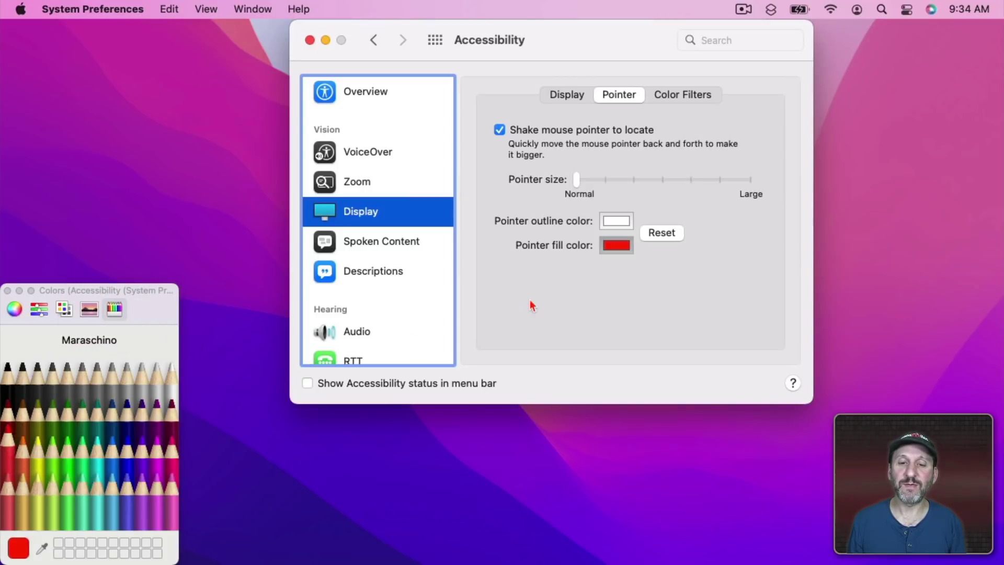
left_click(610, 222)
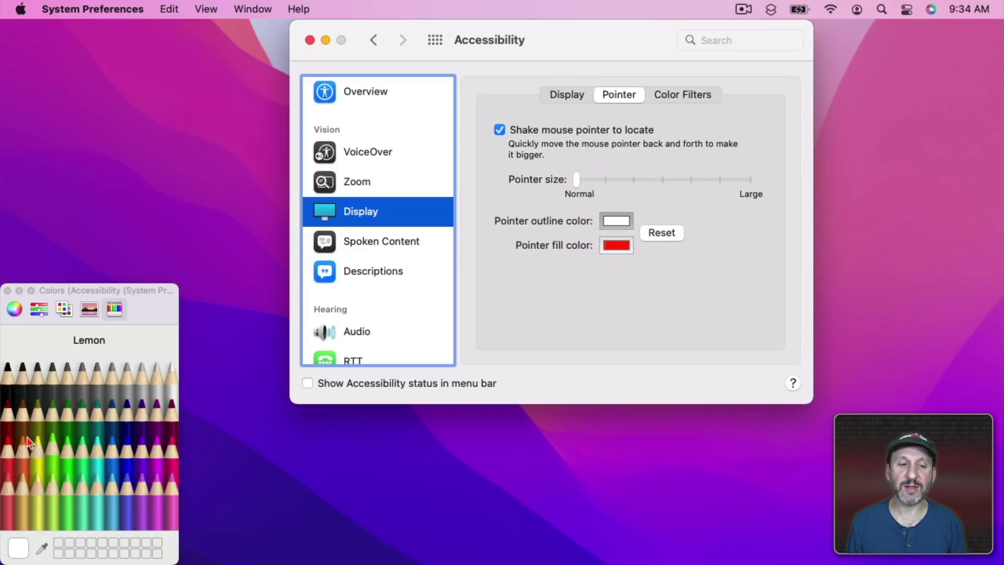
left_click(8, 377)
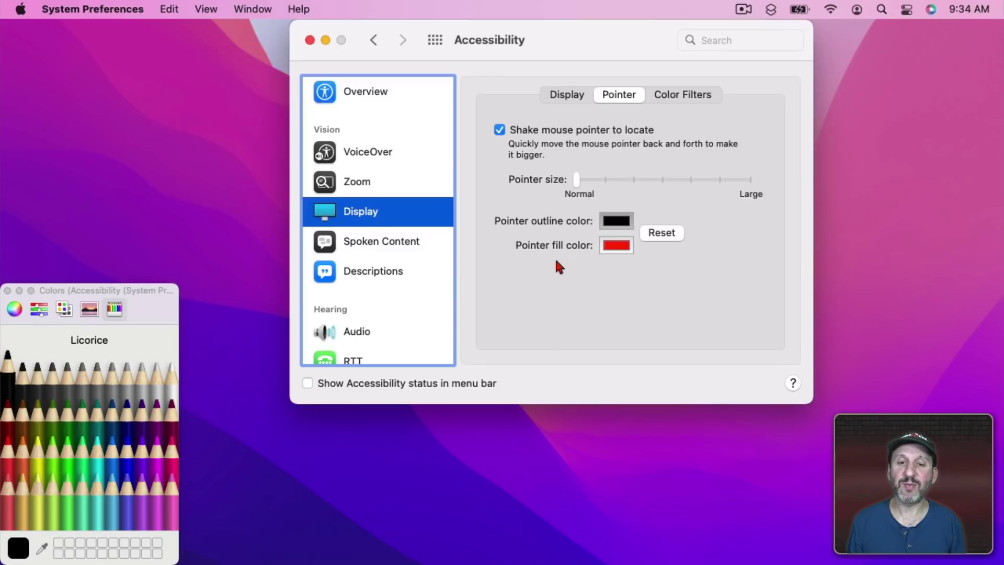
left_click(688, 180)
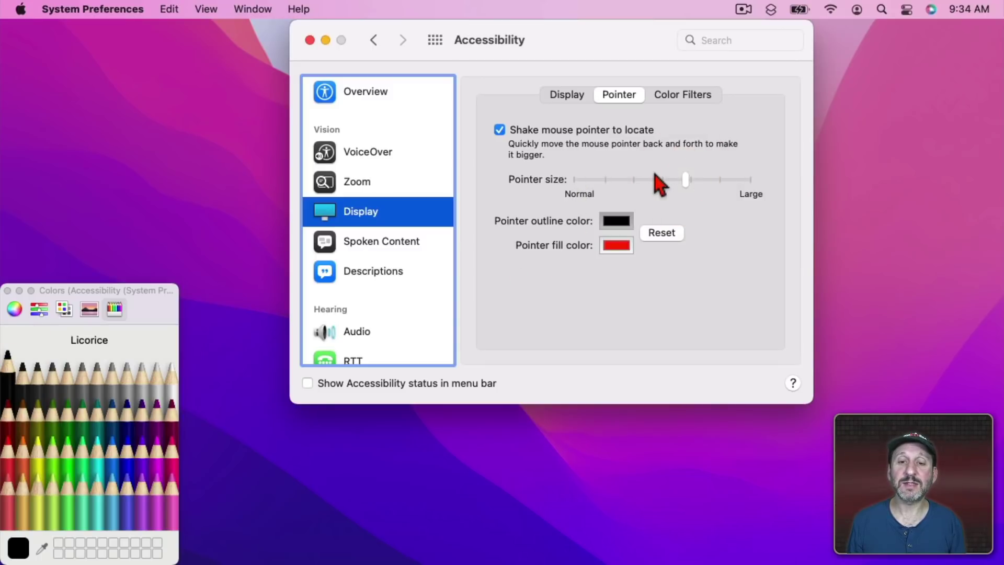
left_click(662, 234)
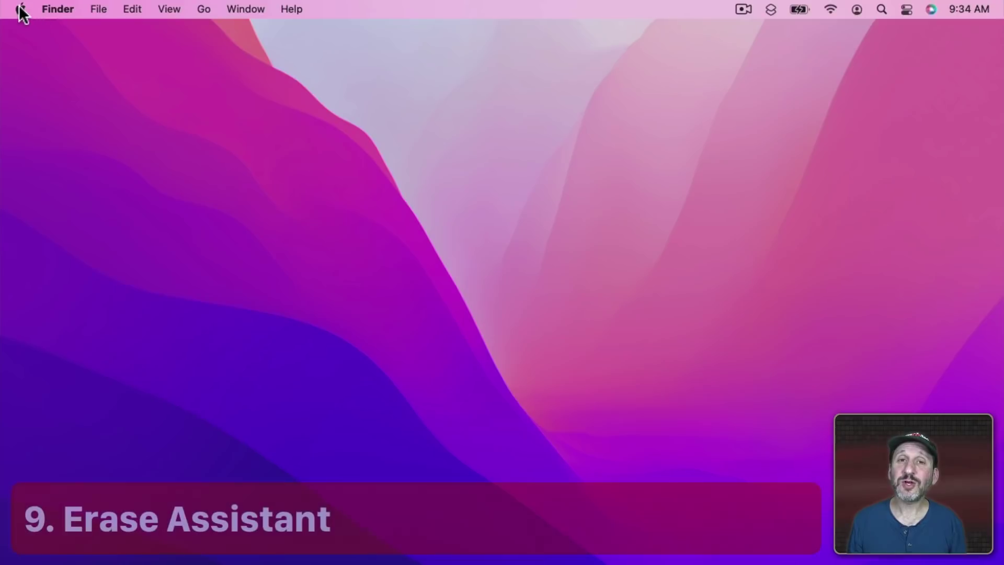
Step: From System Preferences, start Erase All Content and Settings, reach the Time Machine reminder, then quit without erasing
left_click(18, 10)
left_click(32, 58)
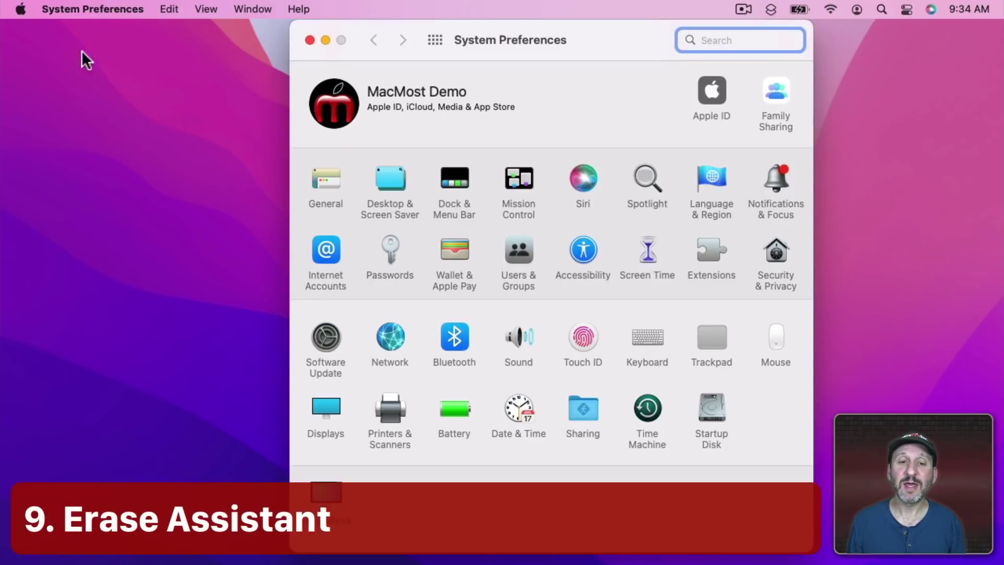
left_click(92, 4)
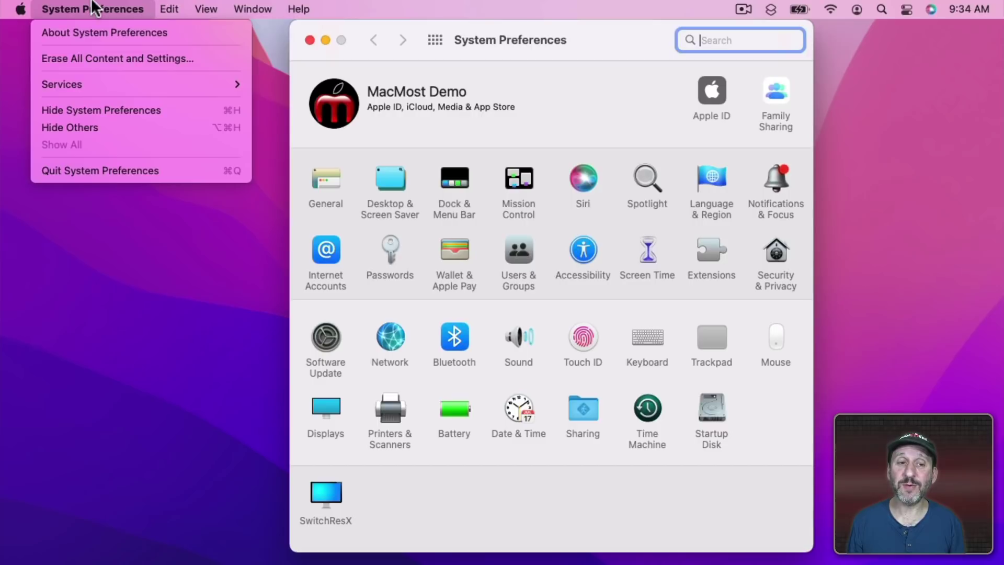
left_click(116, 62)
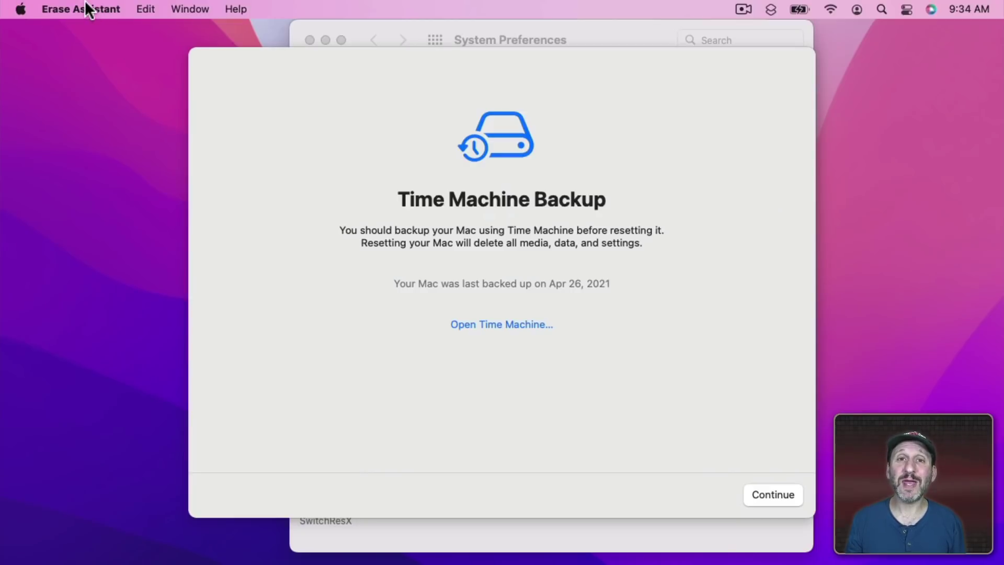
left_click(99, 3)
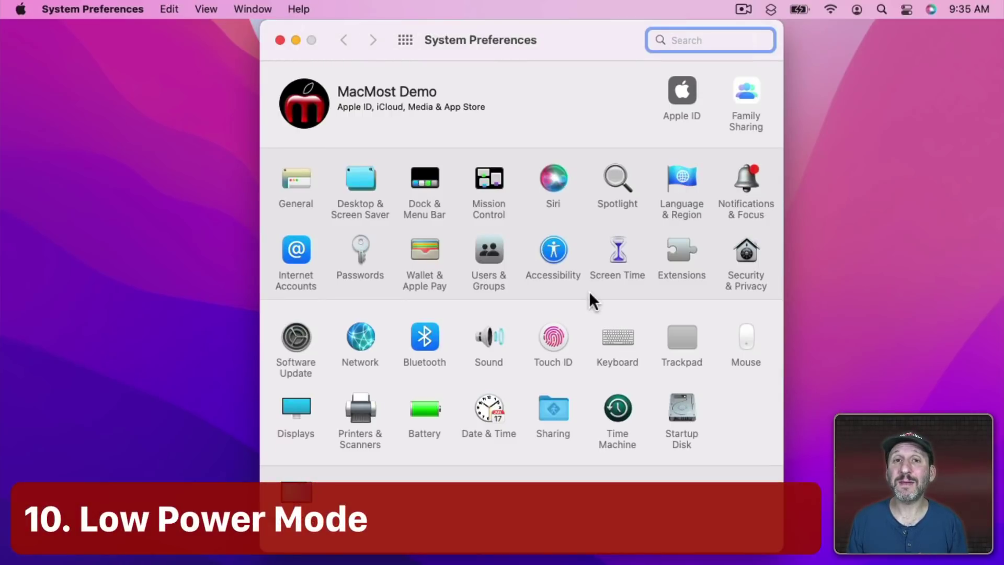
Step: Check Low power mode in the Battery pane's Battery section
left_click(419, 406)
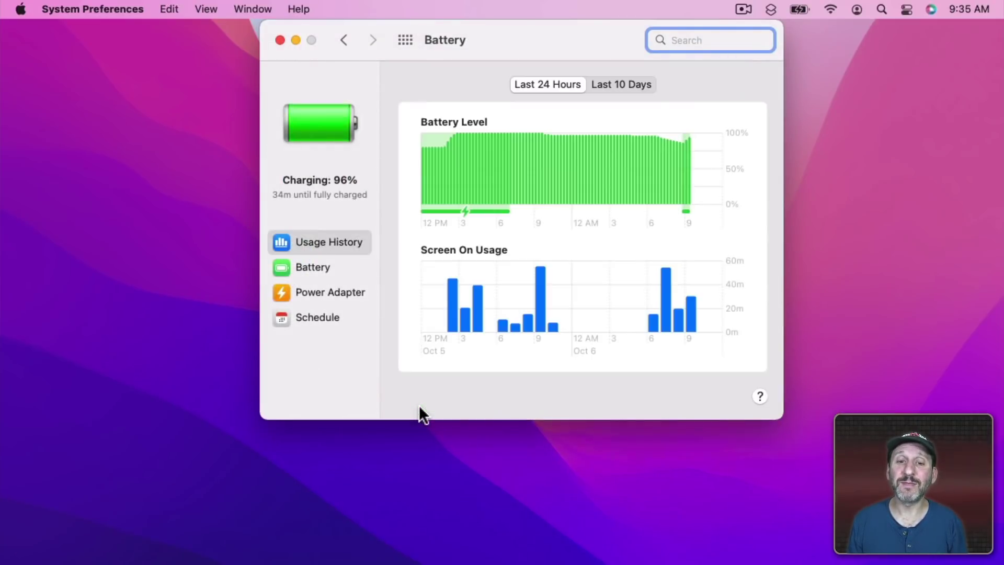
left_click(315, 267)
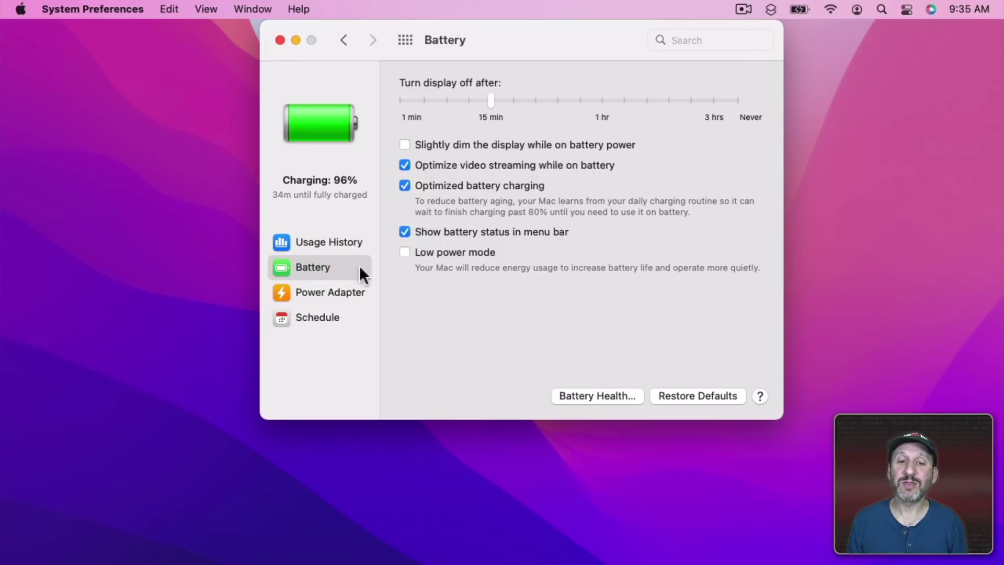
left_click(429, 253)
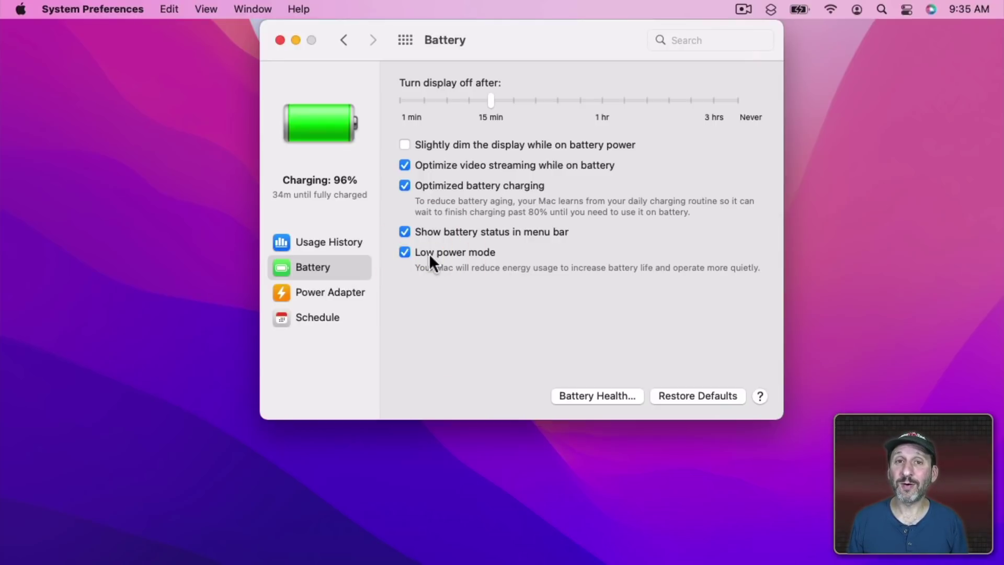